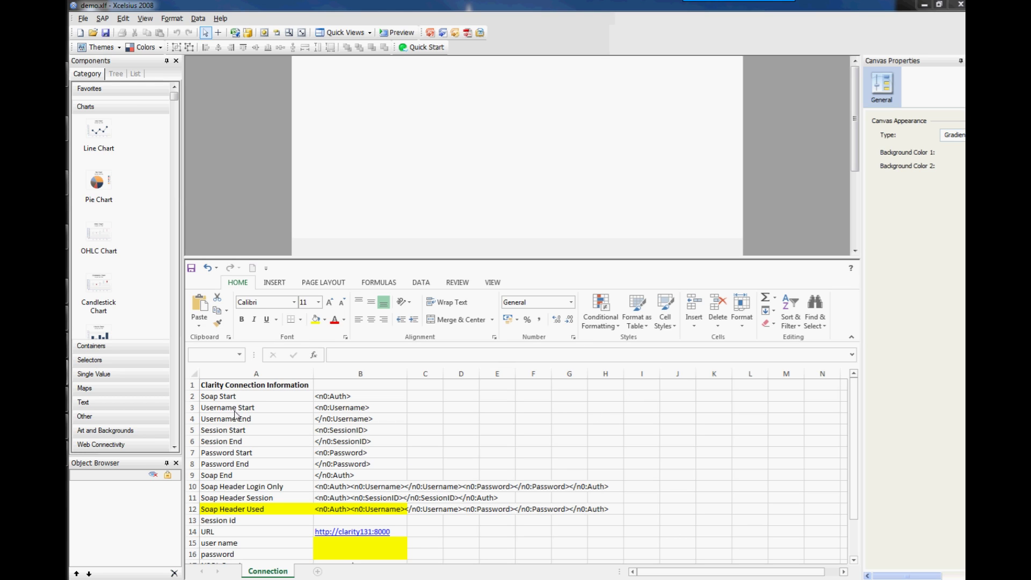
# Review the Soap Start label and the Username and SessionID start tags in column B, plus B12's formula.
pyautogui.click(268, 572)
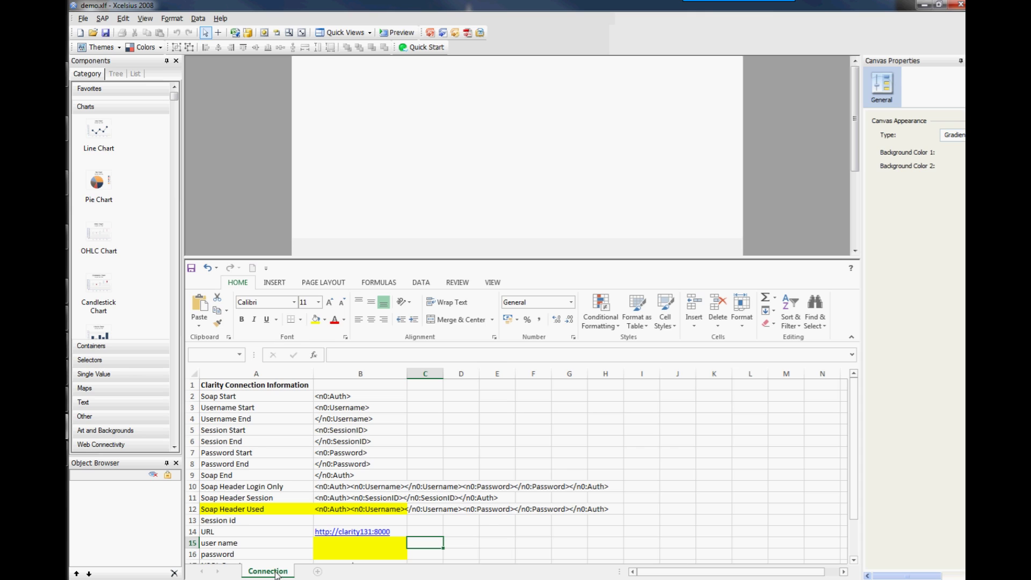
pyautogui.click(228, 400)
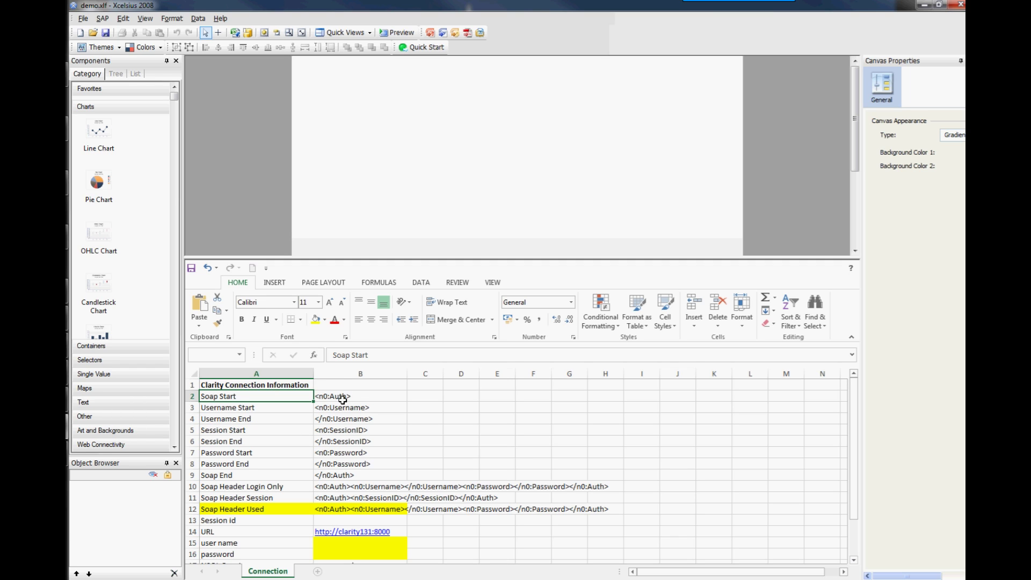
pyautogui.click(328, 408)
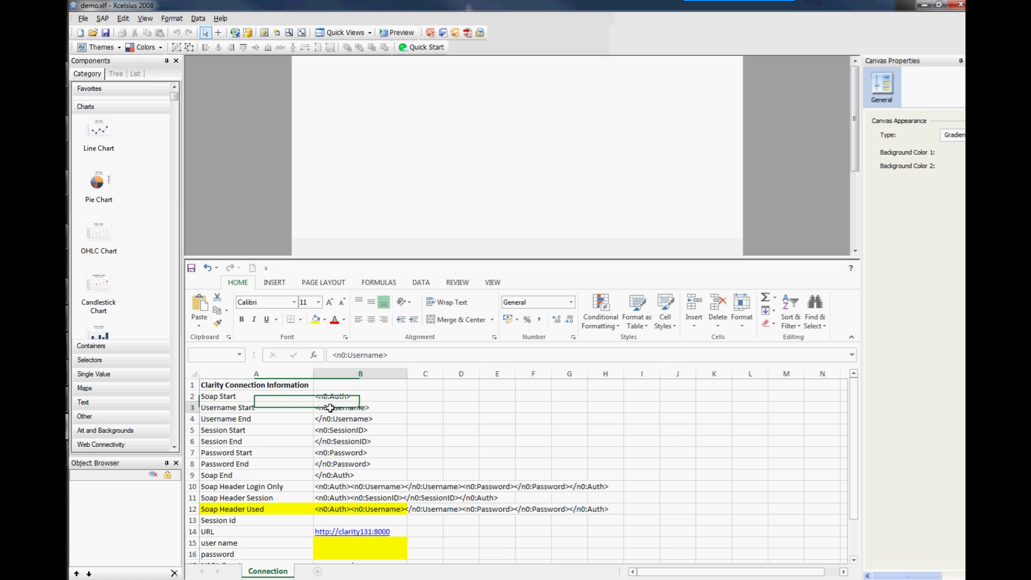
pyautogui.click(333, 417)
pyautogui.click(330, 430)
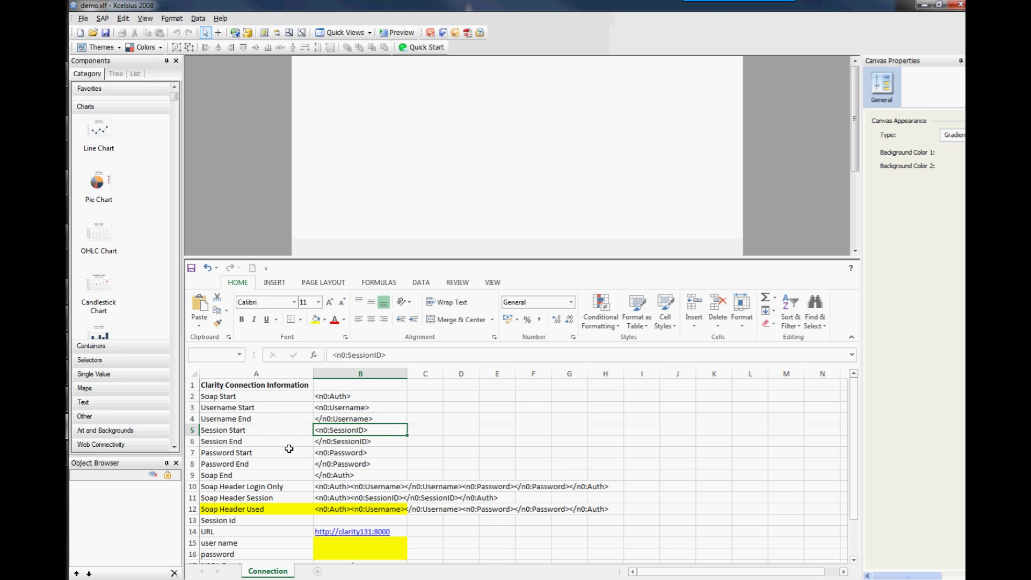
pyautogui.scroll(-1, 287, 450)
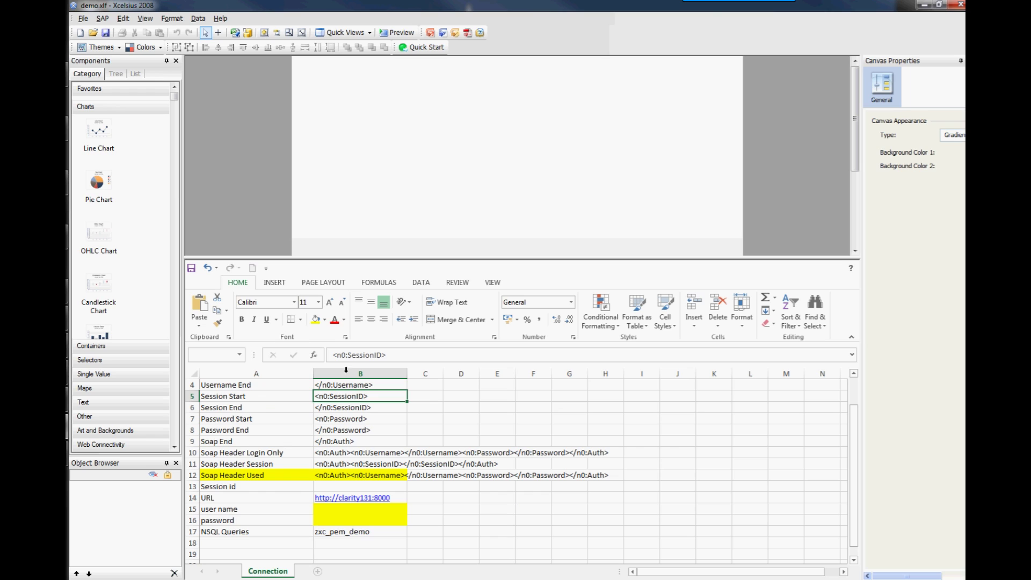
pyautogui.click(325, 475)
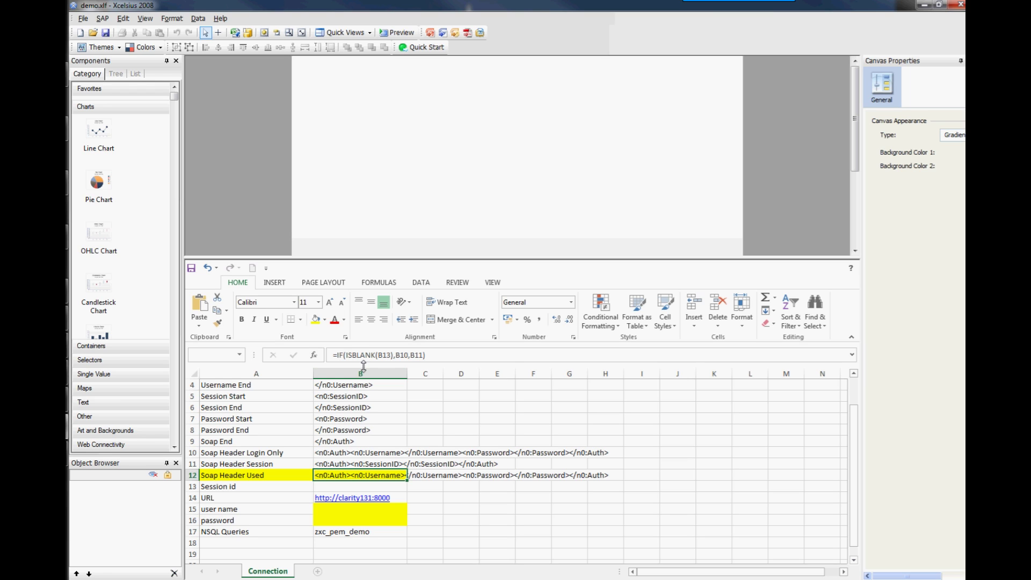
# Check the empty Session id, user name and password cells and the B12 SOAP header formulas.
pyautogui.click(378, 369)
pyautogui.click(342, 489)
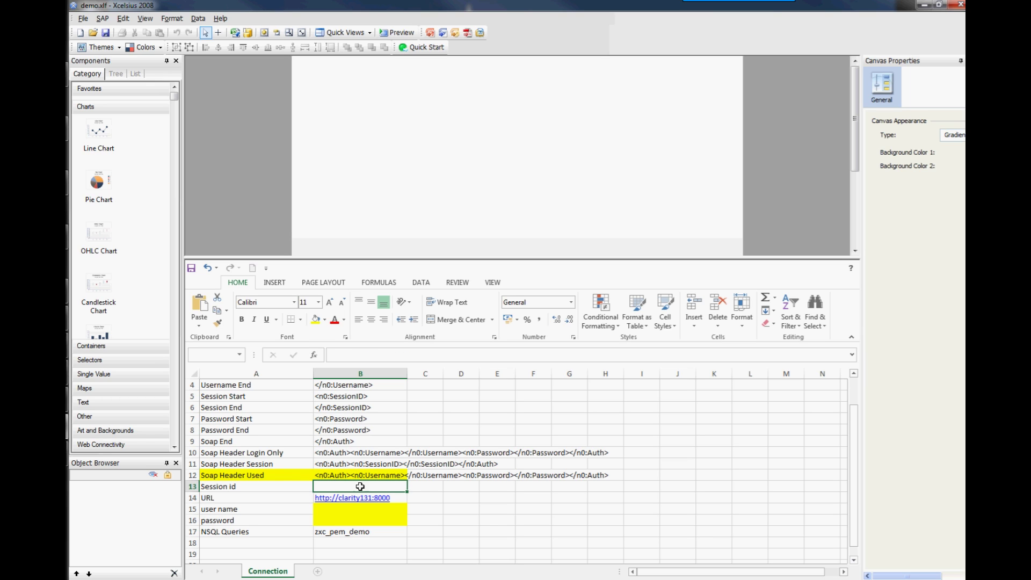
pyautogui.click(336, 472)
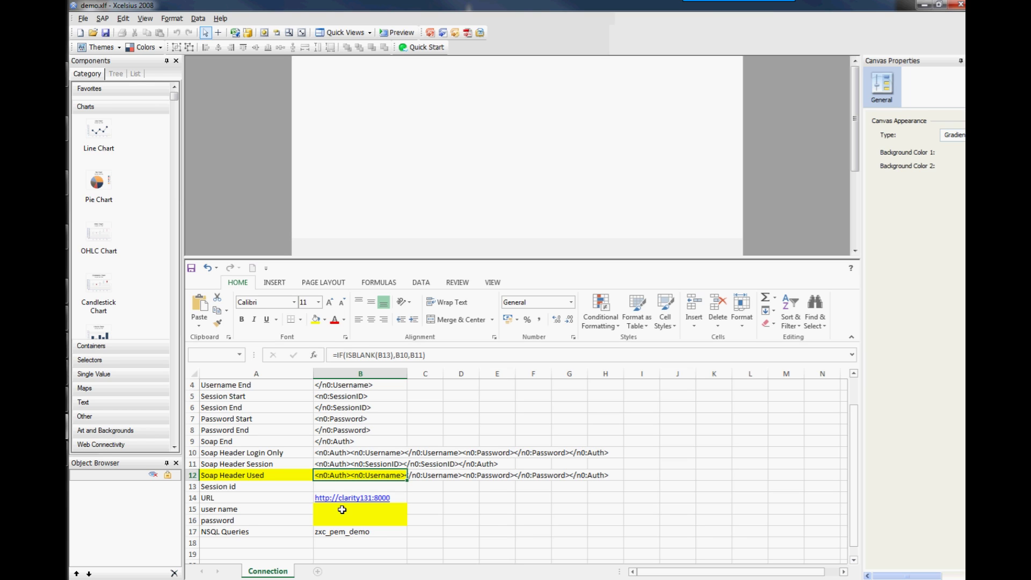
pyautogui.click(342, 509)
pyautogui.click(346, 517)
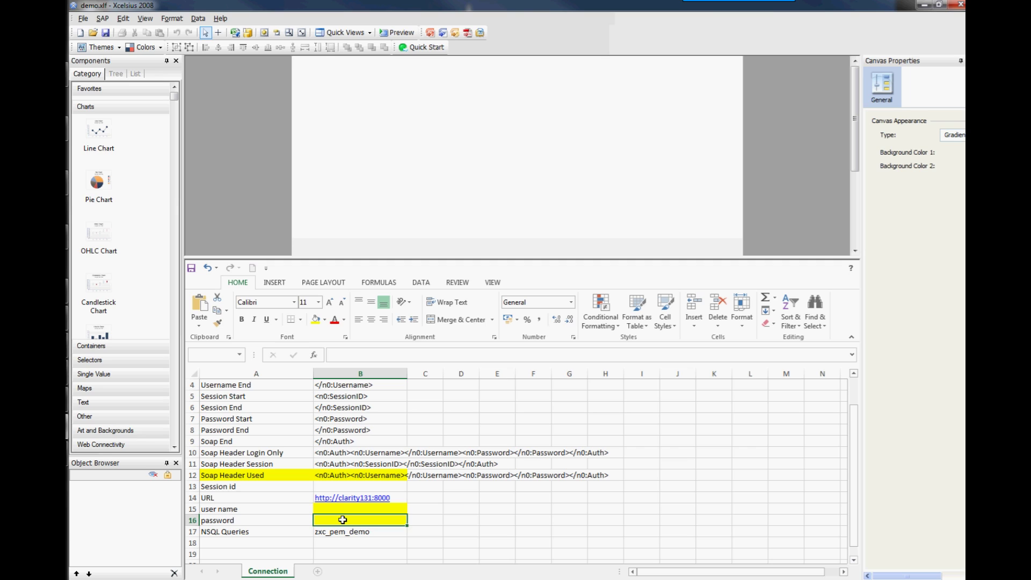
pyautogui.click(346, 508)
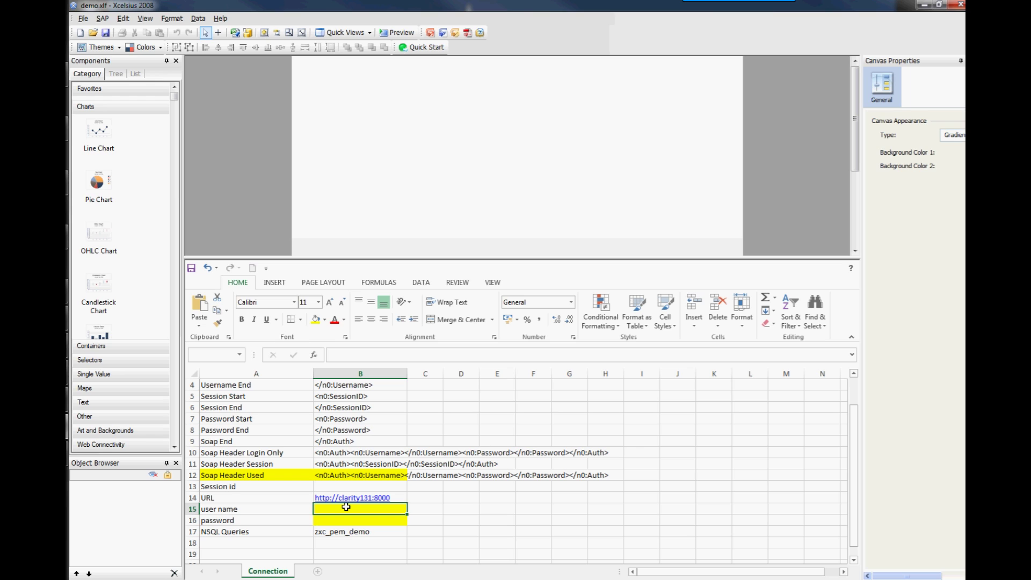
pyautogui.click(355, 475)
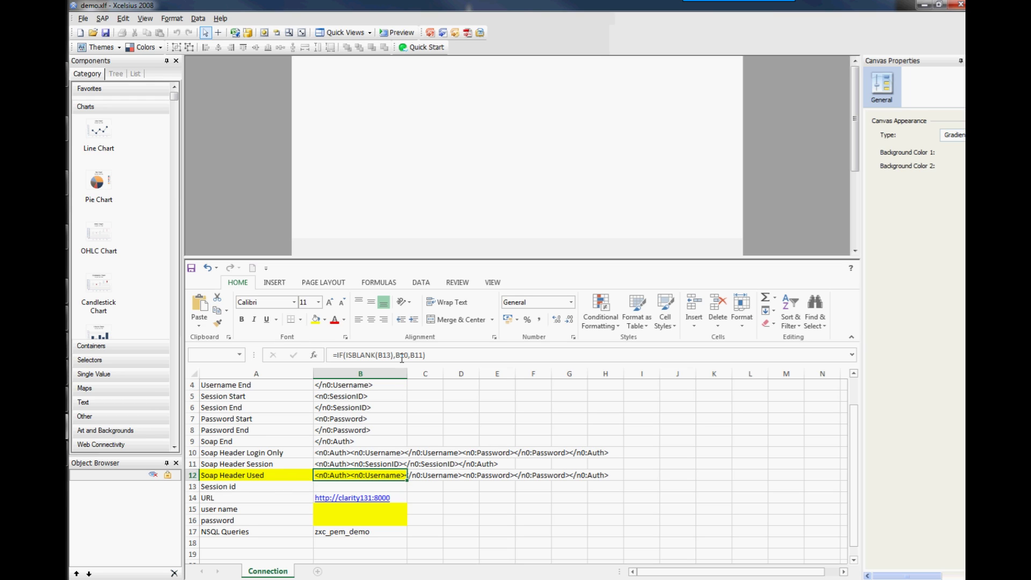
pyautogui.click(329, 454)
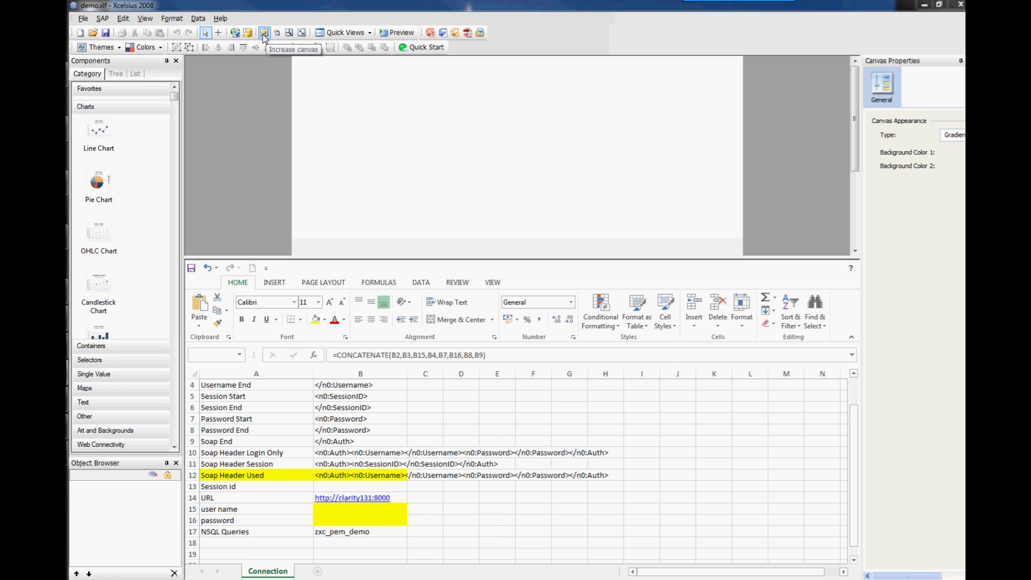
# Add a Flash Variables connection in the Data Manager.
pyautogui.click(198, 18)
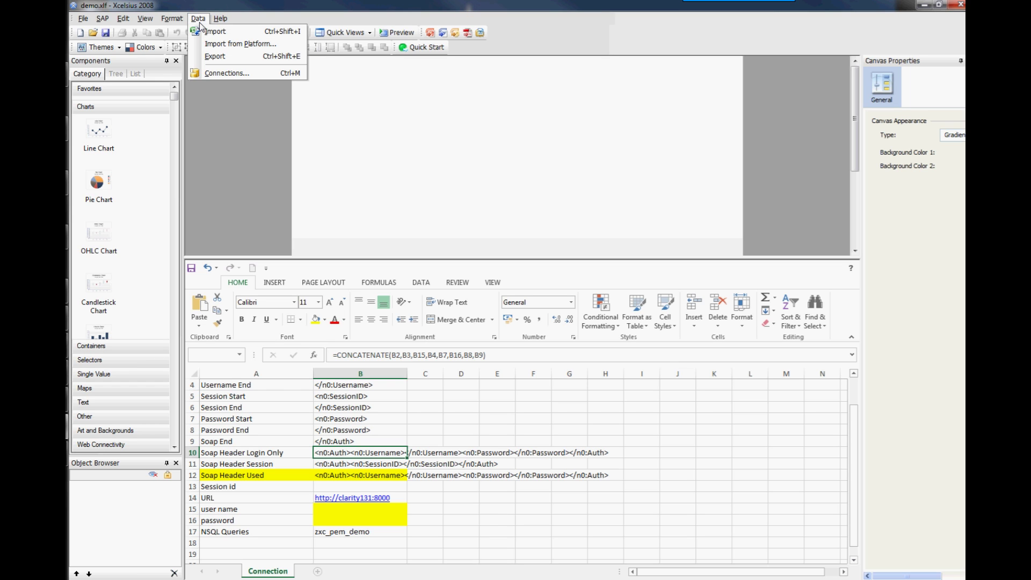
pyautogui.click(230, 75)
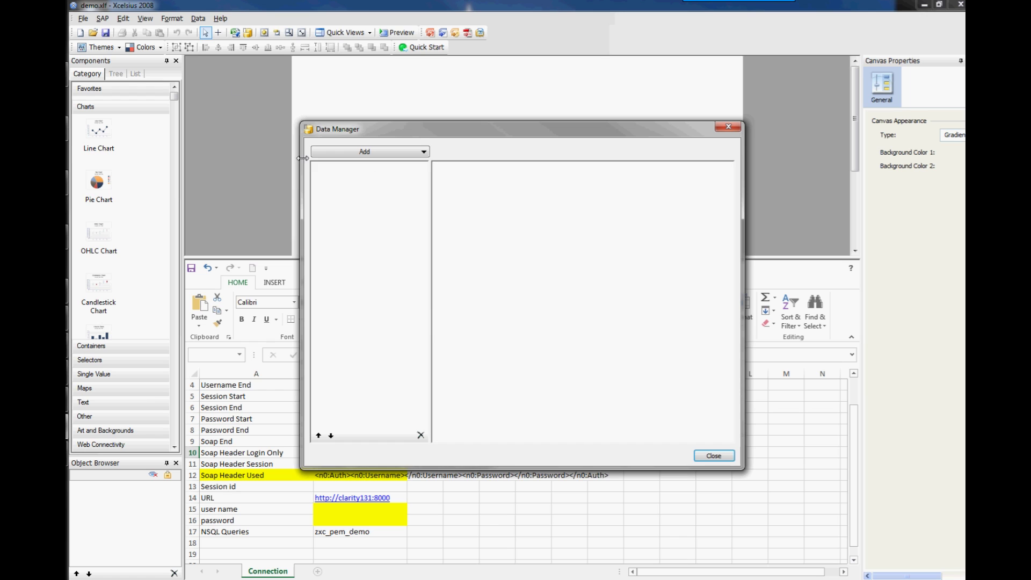
pyautogui.click(397, 153)
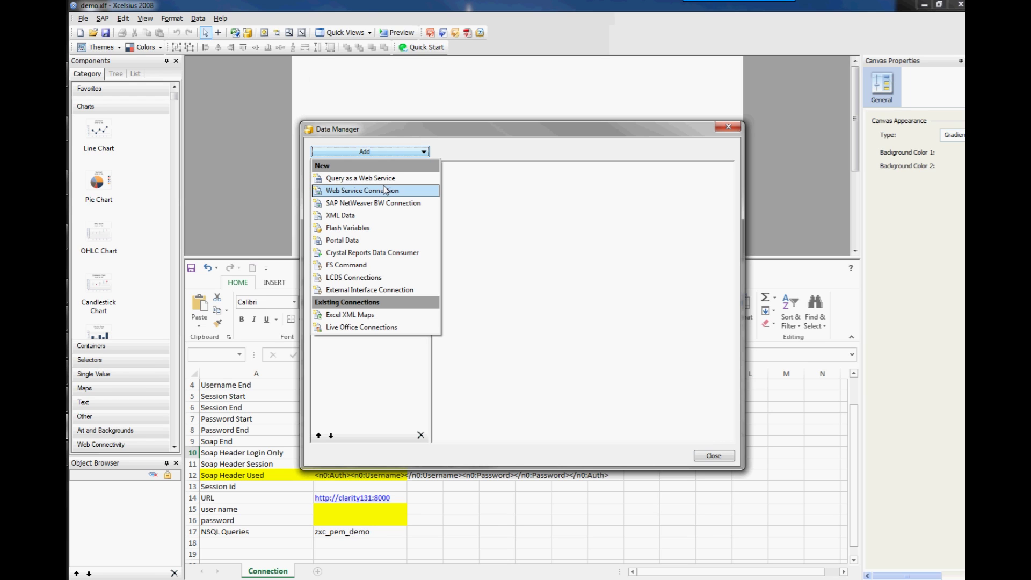
pyautogui.click(365, 228)
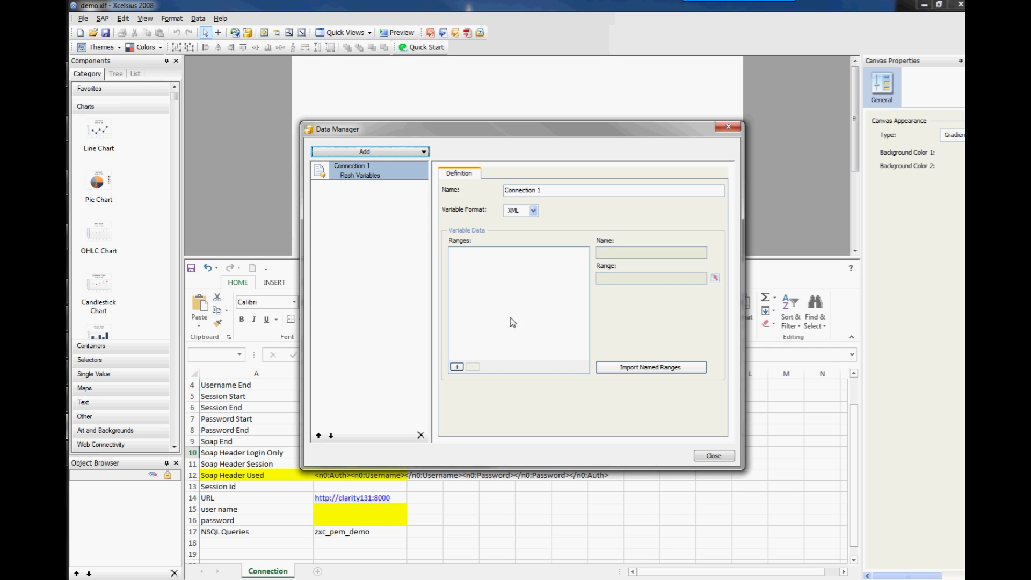
# Add two variable ranges and rename them pSessionID and pWSURL.
pyautogui.click(456, 367)
pyautogui.click(456, 366)
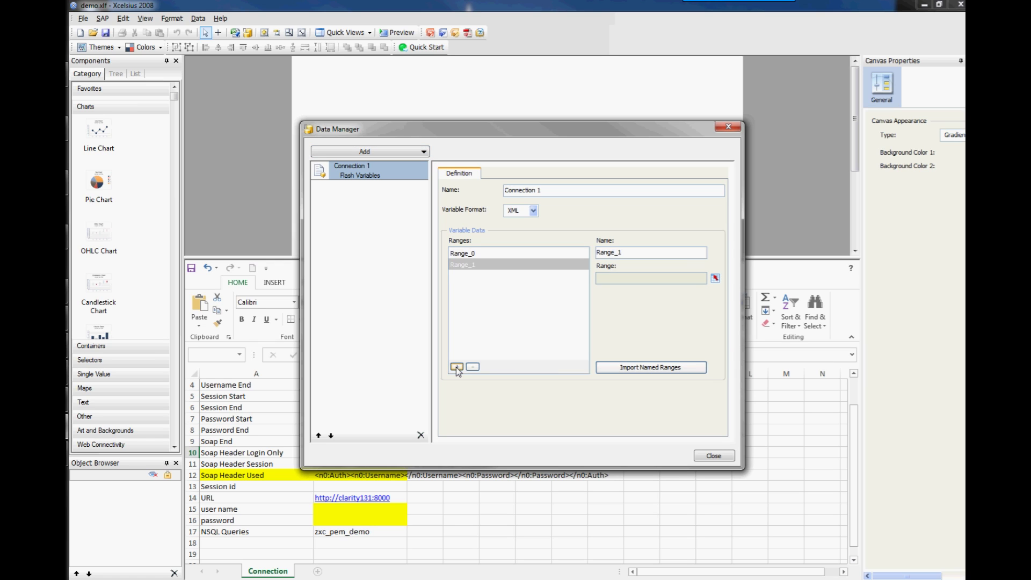
pyautogui.click(478, 252)
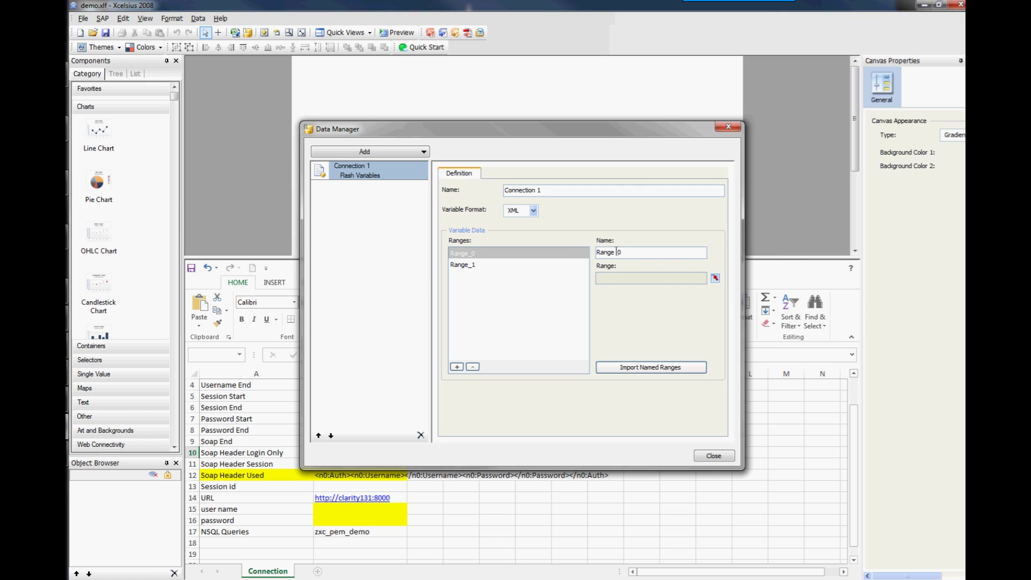
pyautogui.moveTo(617, 252); pyautogui.dragTo(593, 257)
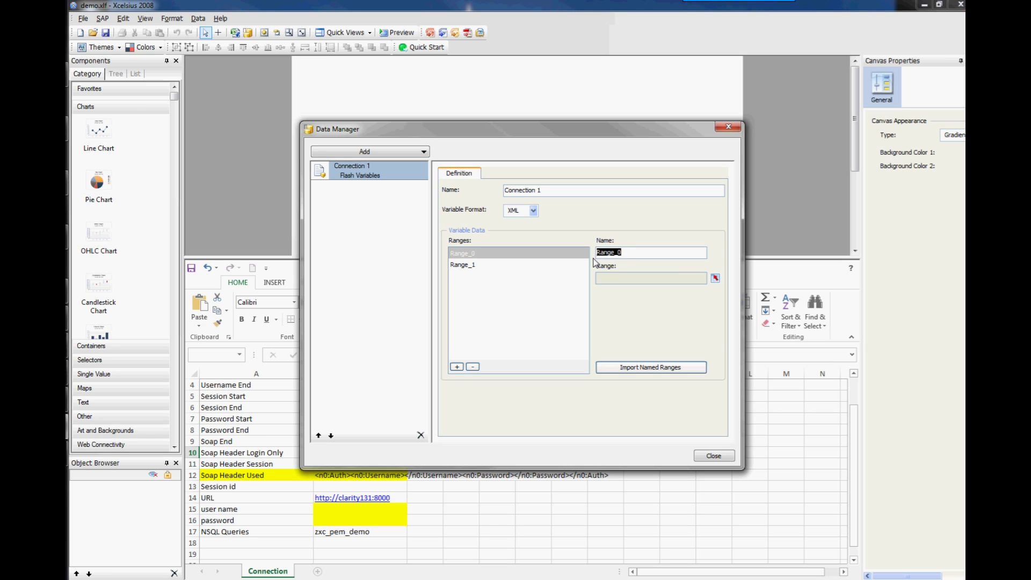
pyautogui.write('PSessionID')
pyautogui.click(466, 265)
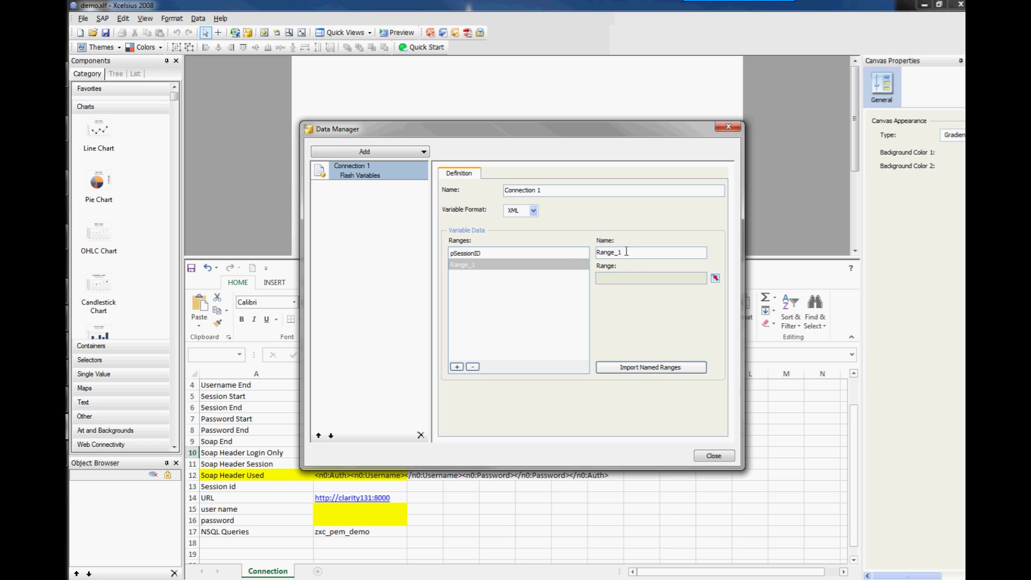
pyautogui.moveTo(625, 252); pyautogui.dragTo(596, 252)
pyautogui.write('pWSURL')
# Bind pWSURL to cell B14 and pSessionID to cell B13.
pyautogui.click(715, 278)
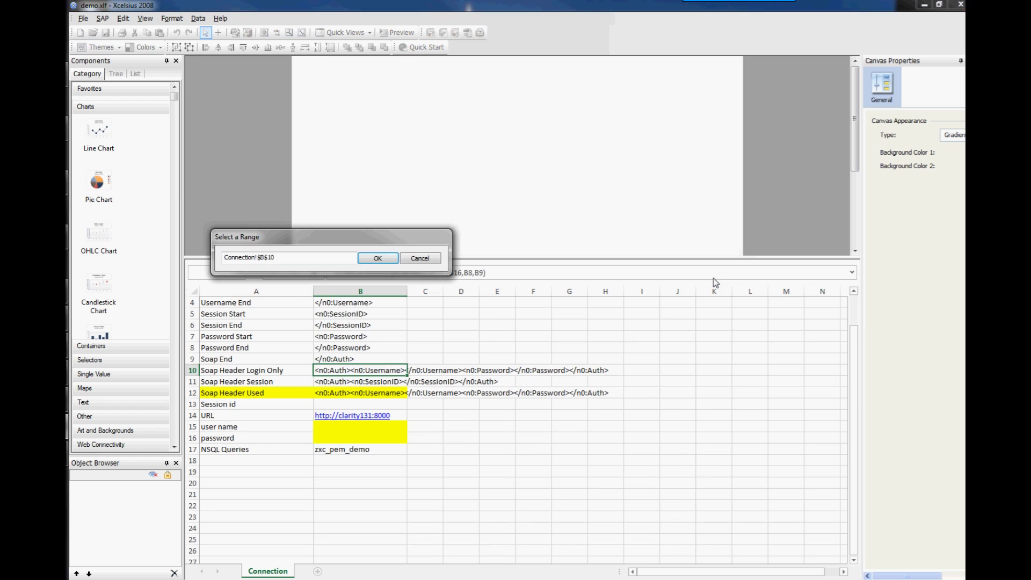
pyautogui.click(291, 414)
pyautogui.press('Right')
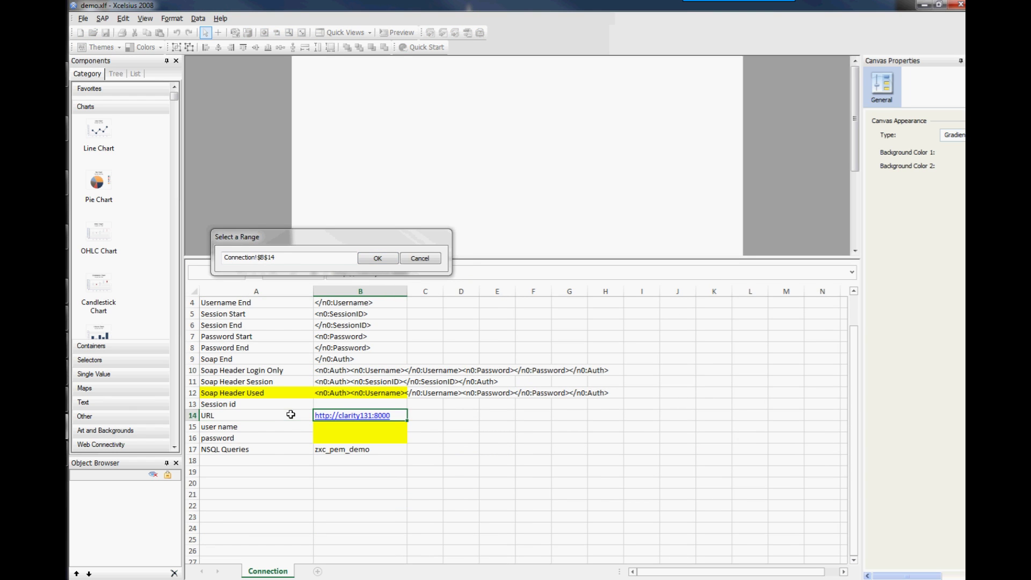
pyautogui.click(389, 260)
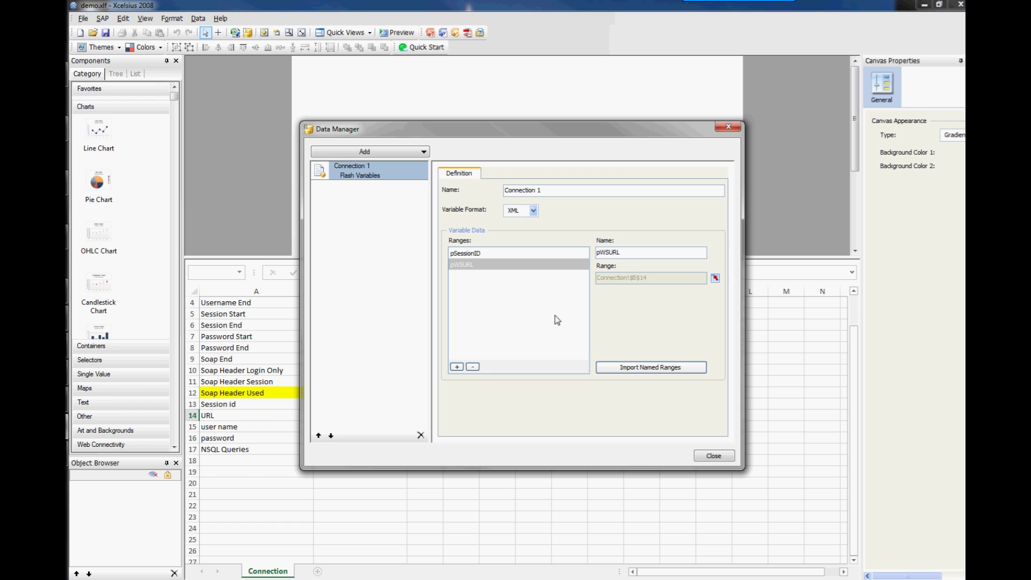
pyautogui.click(471, 255)
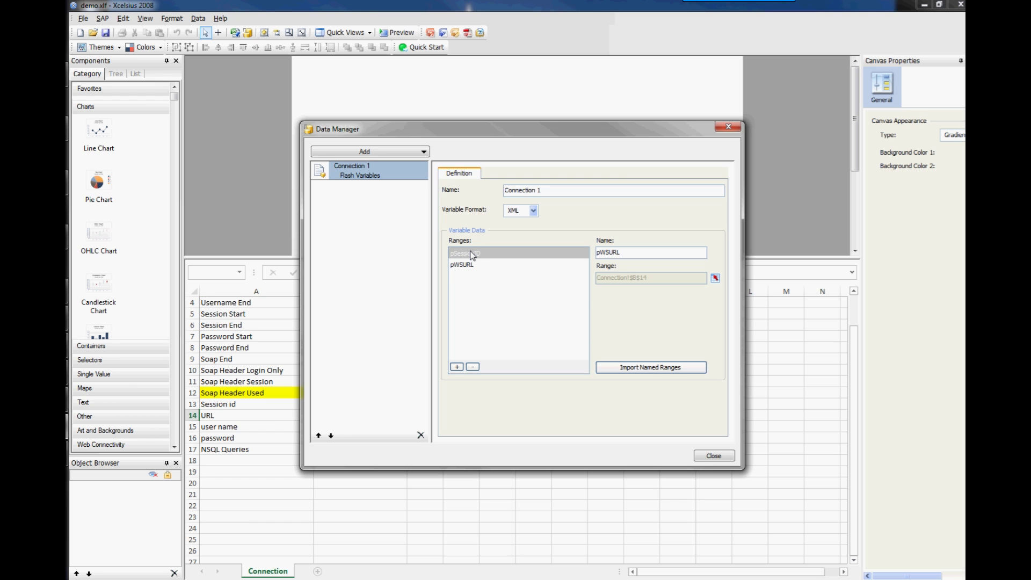
pyautogui.click(715, 278)
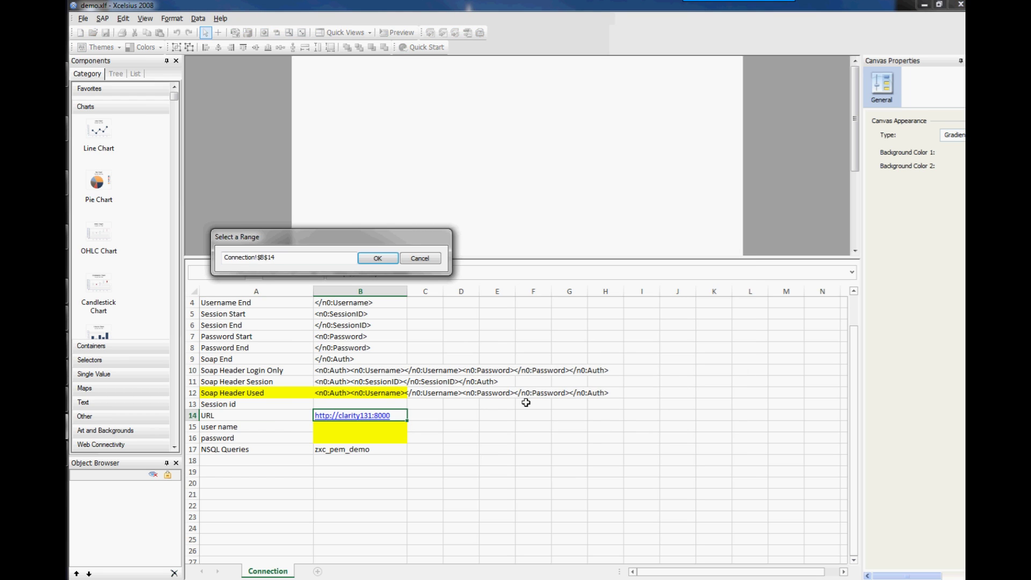
pyautogui.click(318, 403)
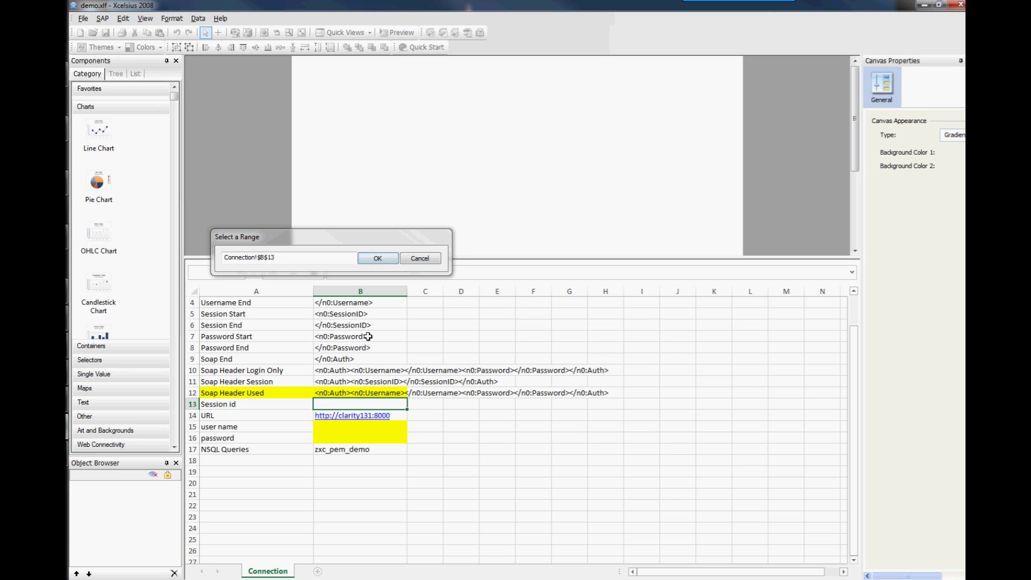
pyautogui.click(378, 259)
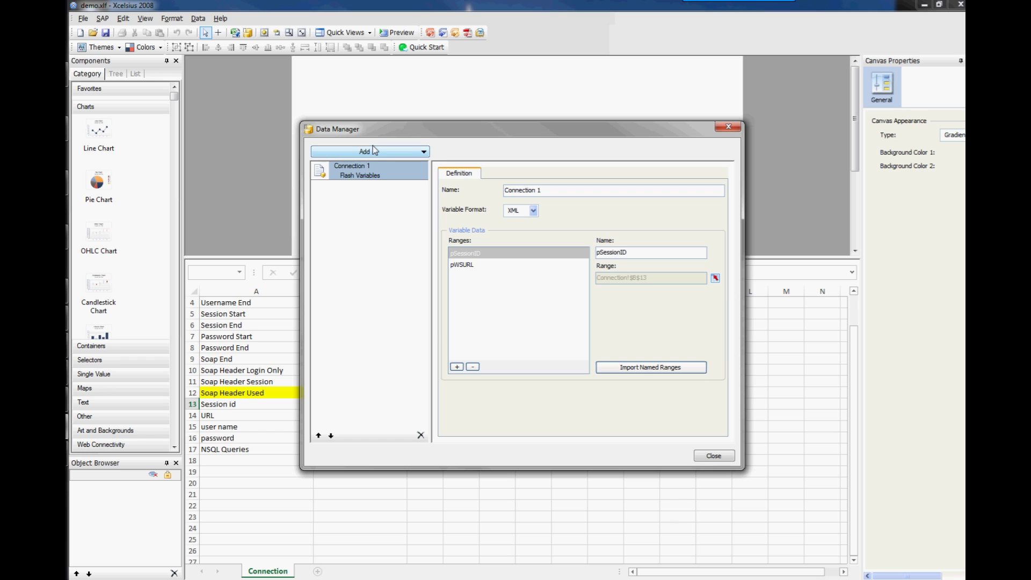
# Add a Web Service Connection named 'Some Query from Clarity'.
pyautogui.click(424, 152)
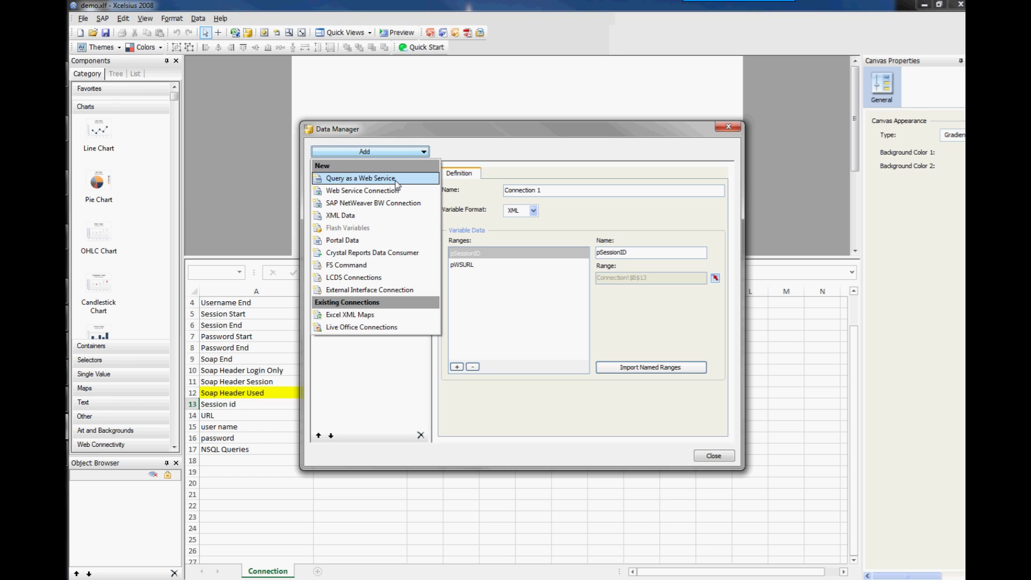
pyautogui.click(394, 192)
pyautogui.click(379, 197)
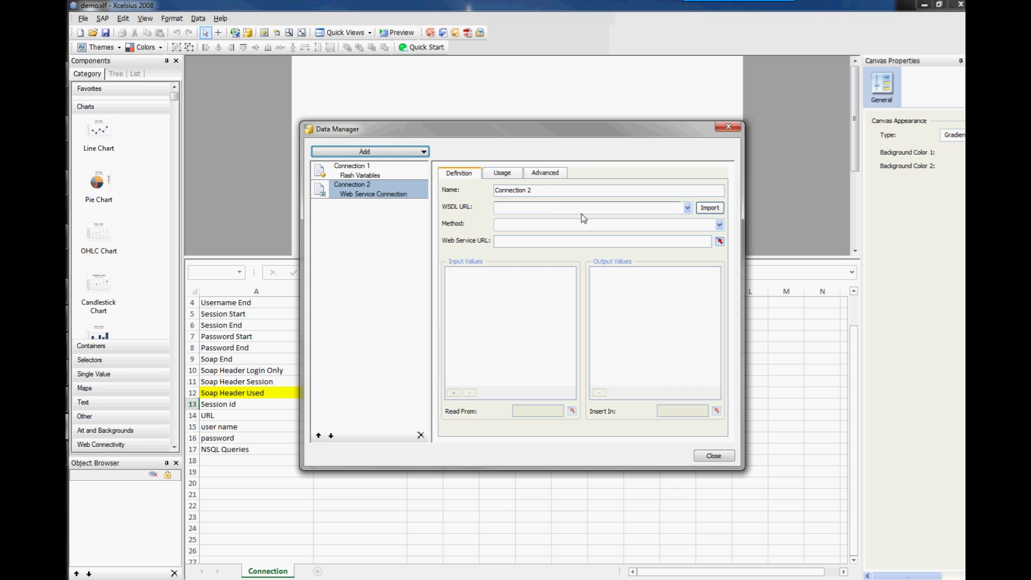
pyautogui.moveTo(533, 191); pyautogui.dragTo(484, 195)
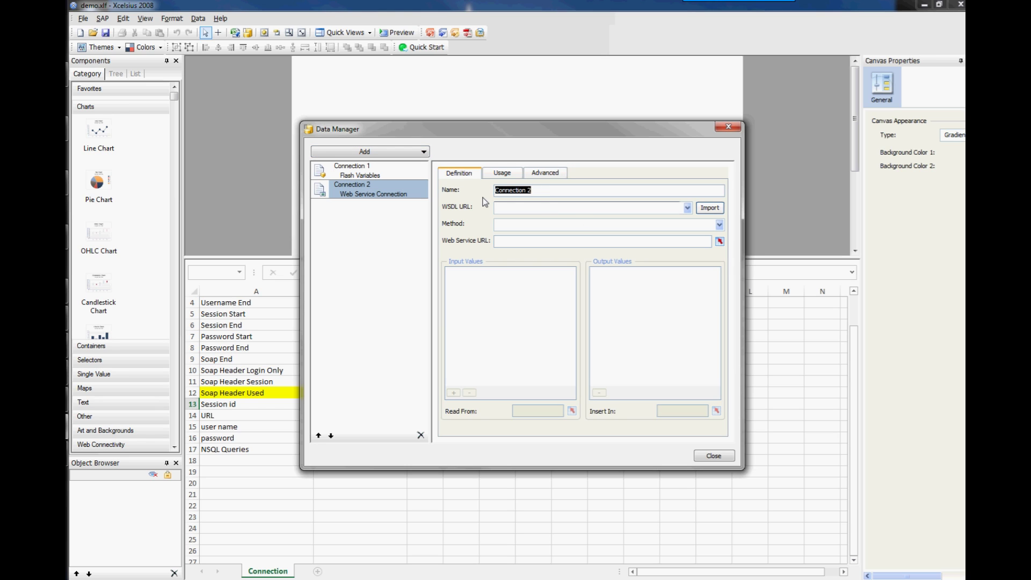
pyautogui.write('Some Query from Clarity')
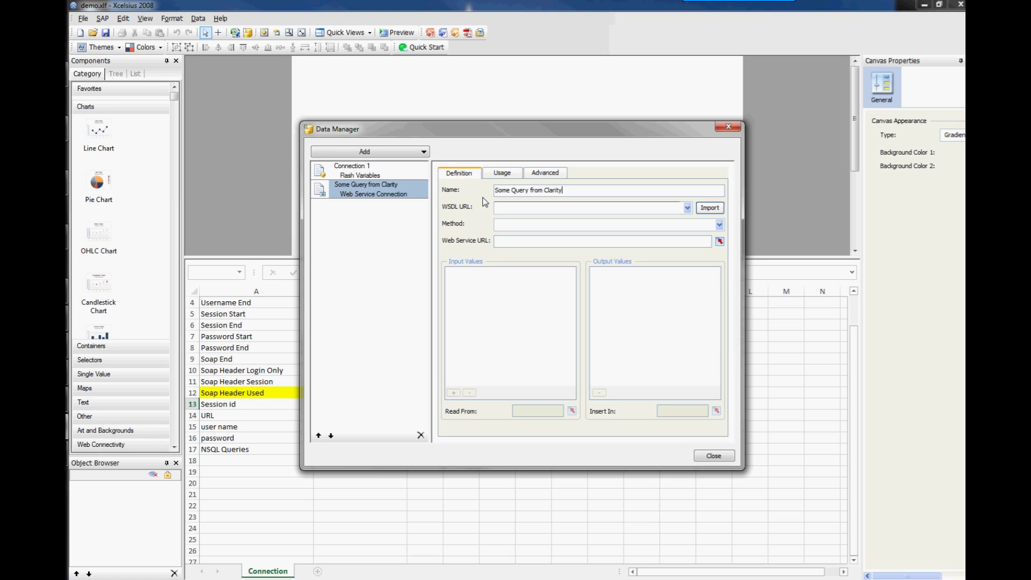
# Select the zxc_pem_demo query WSDL URL and import its methods.
pyautogui.click(687, 210)
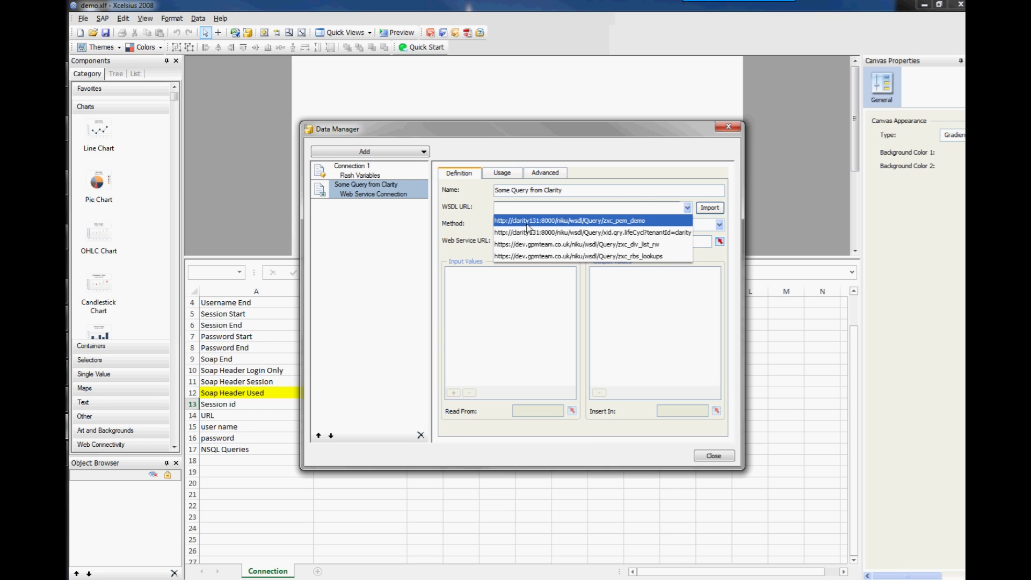
pyautogui.click(528, 222)
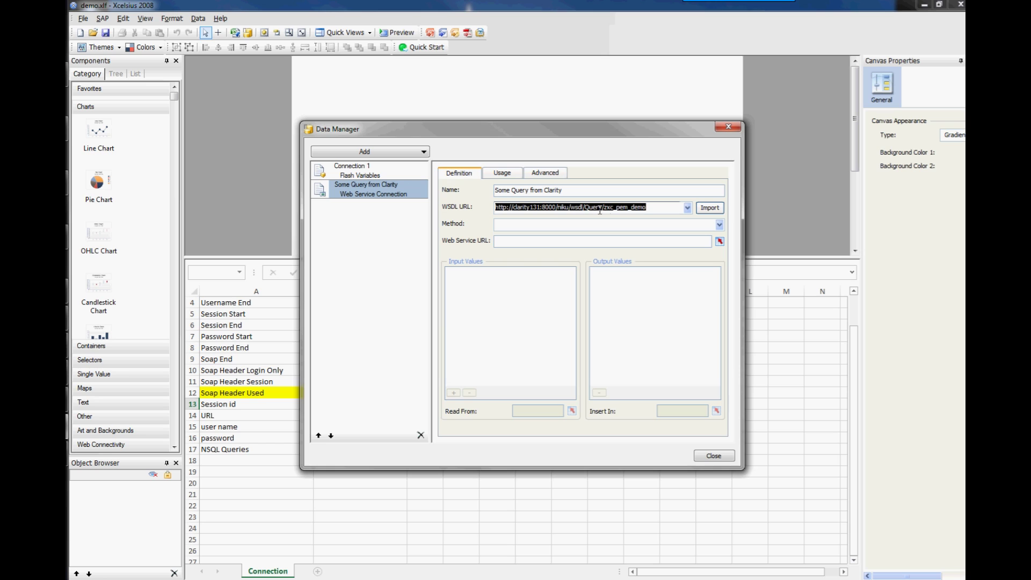
pyautogui.click(654, 208)
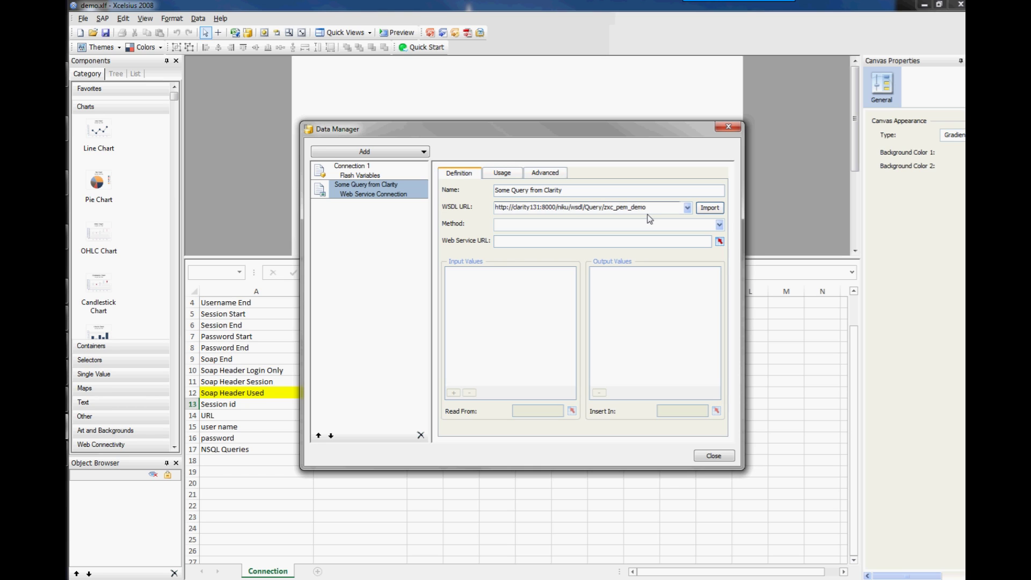
pyautogui.click(709, 208)
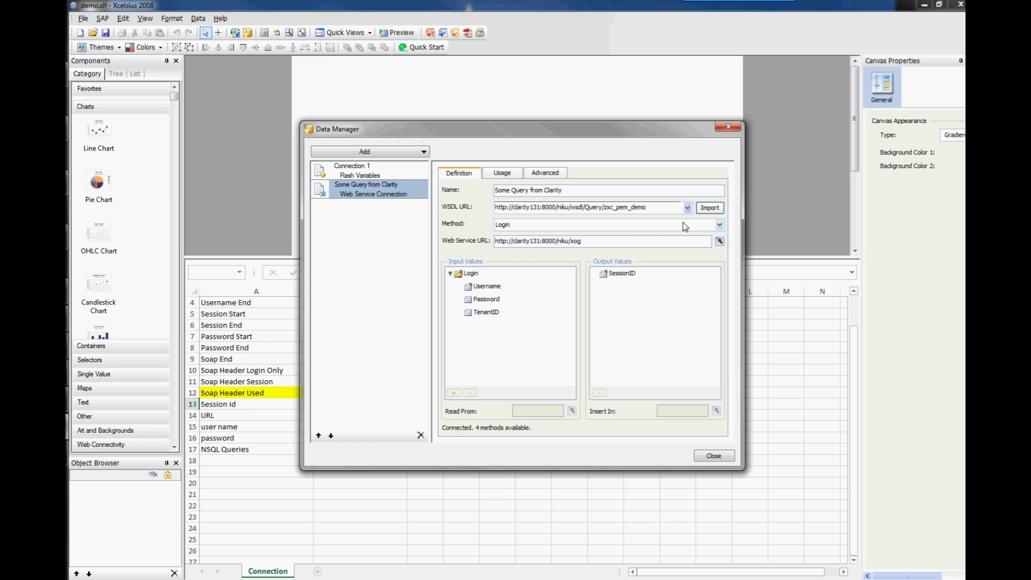
pyautogui.click(719, 225)
pyautogui.click(672, 261)
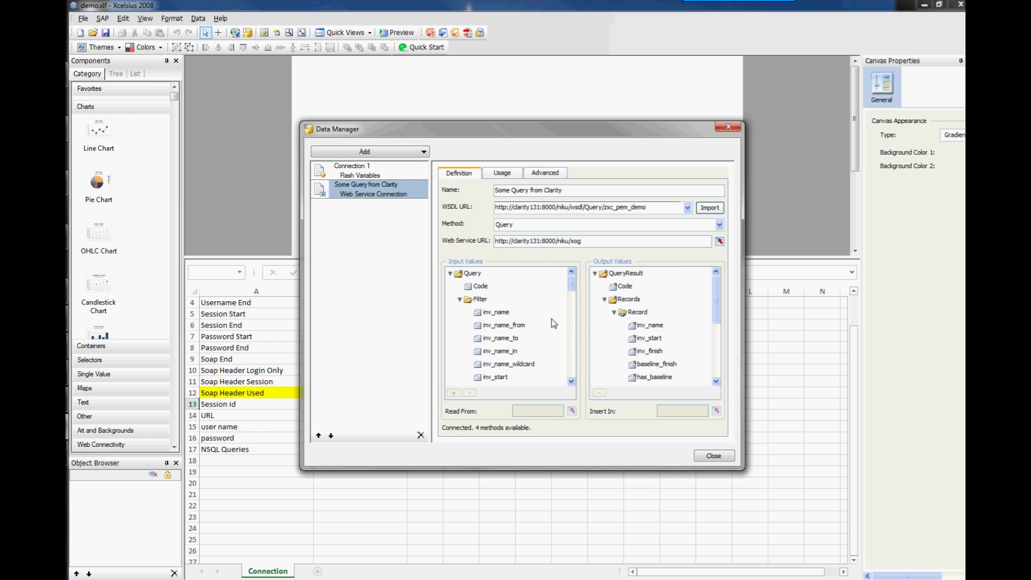
pyautogui.click(476, 287)
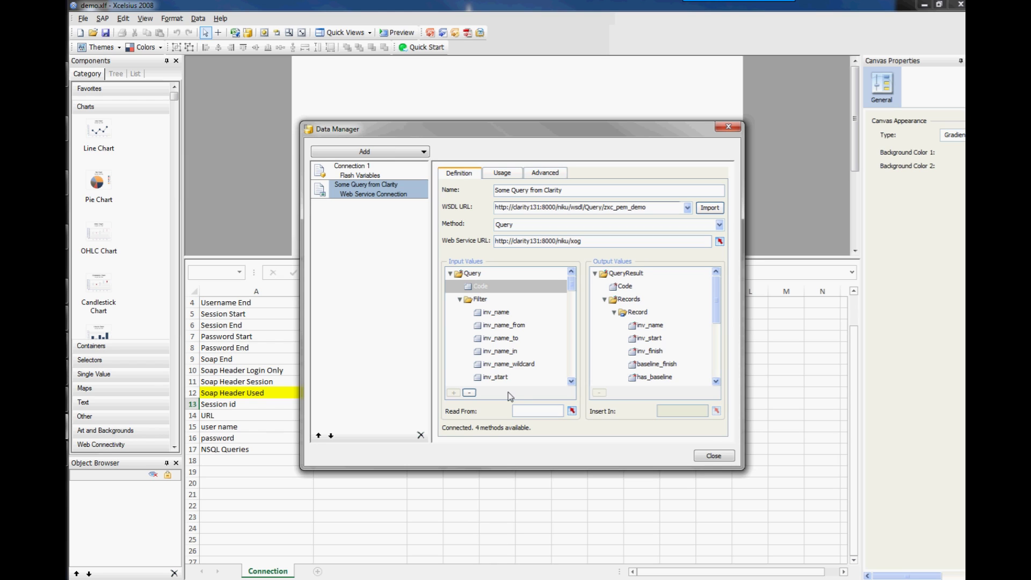
pyautogui.click(571, 411)
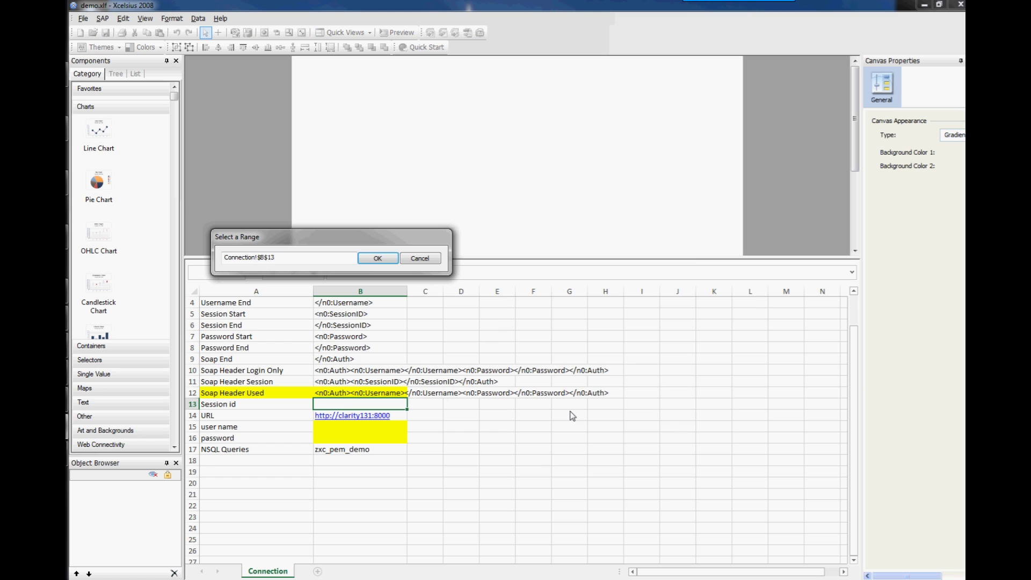
pyautogui.click(337, 449)
pyautogui.click(378, 259)
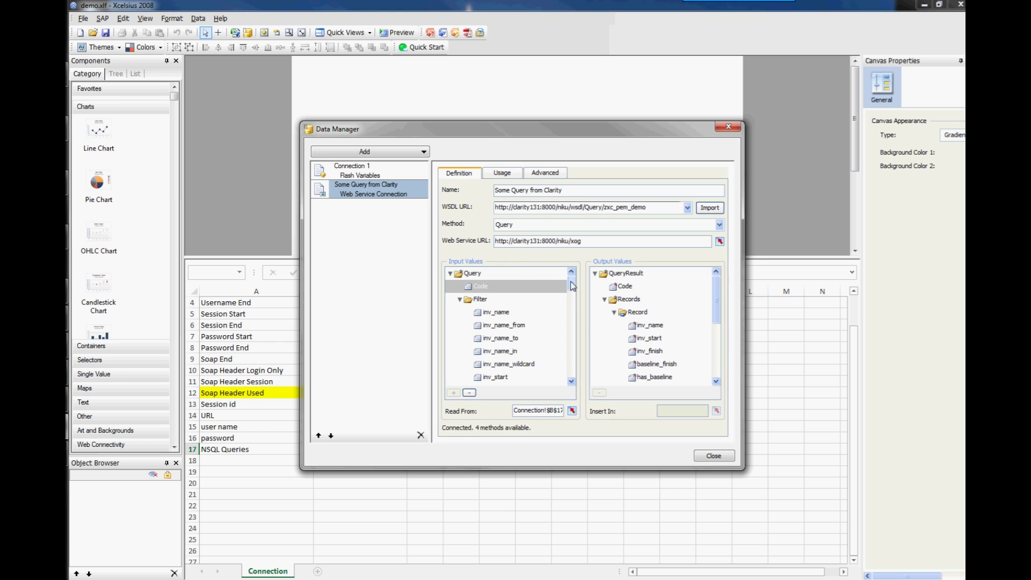
pyautogui.scroll(-5, 571, 285)
pyautogui.click(502, 172)
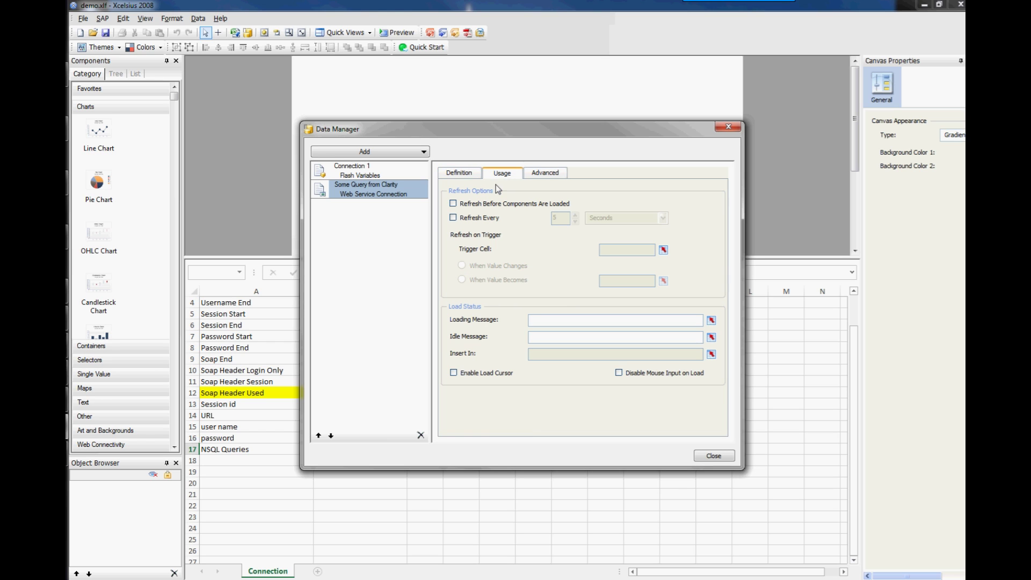
# Enable Refresh Before Components Are Loaded and bind the SOAP header to cell B12.
pyautogui.click(453, 203)
pyautogui.click(545, 173)
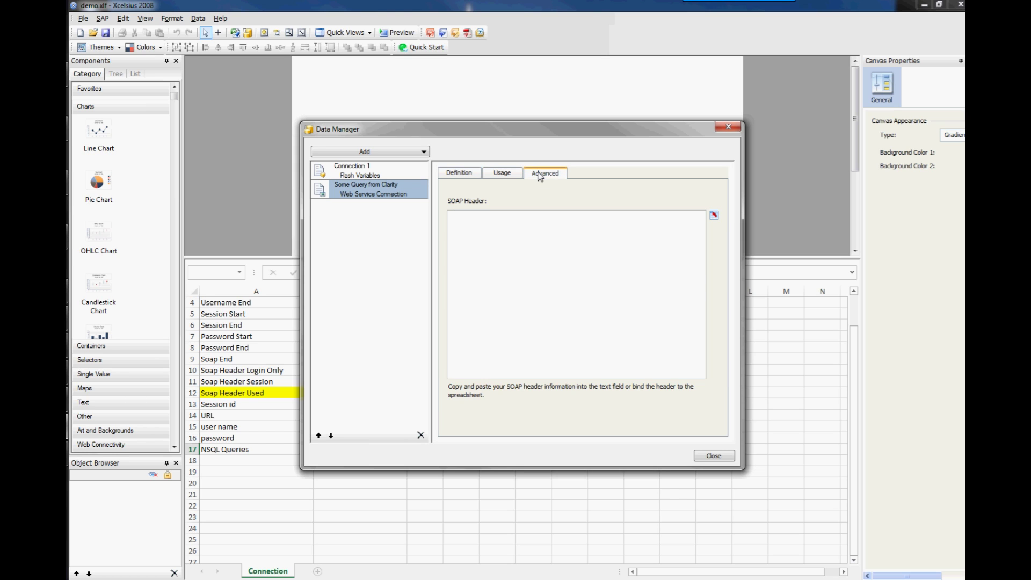
pyautogui.click(714, 216)
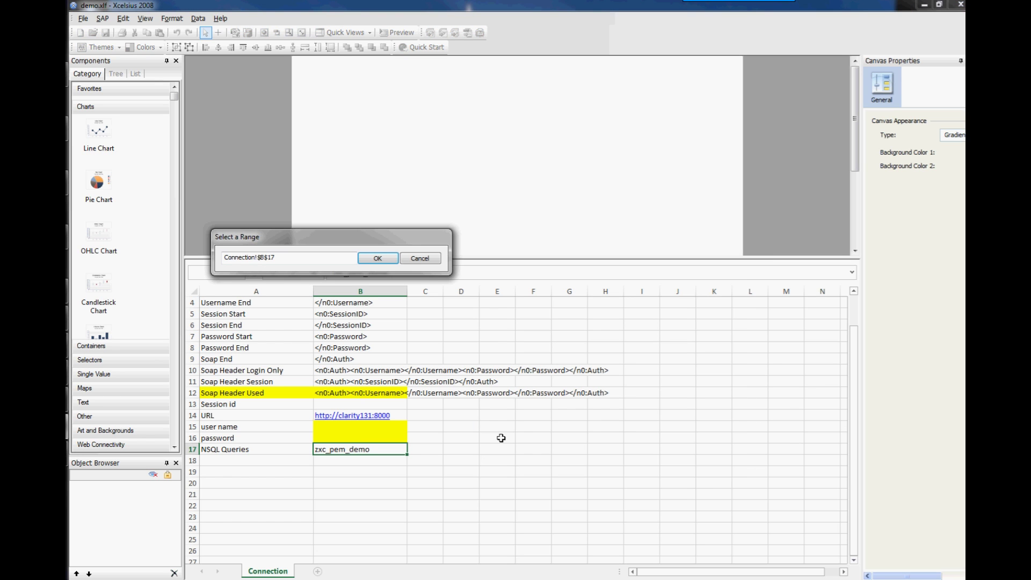
pyautogui.click(325, 393)
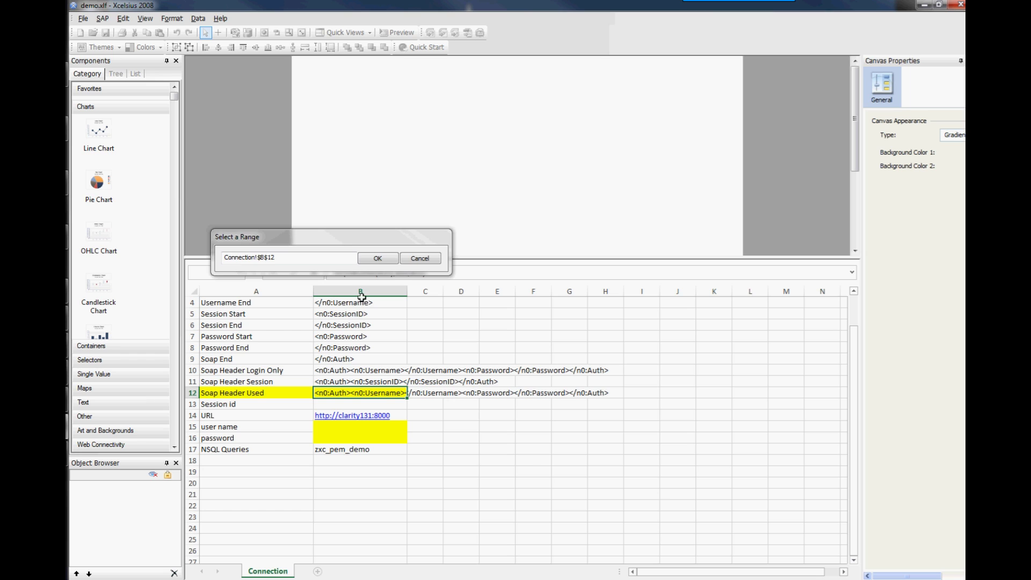
pyautogui.click(374, 259)
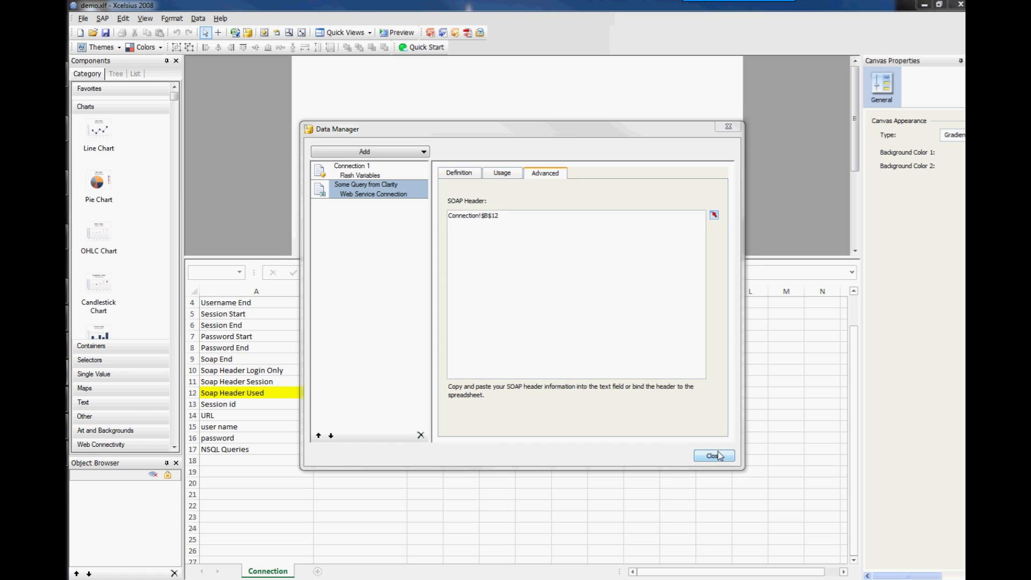
# Bind the Web Service URL to cell B14, then close the Data Manager and preview.
pyautogui.click(459, 173)
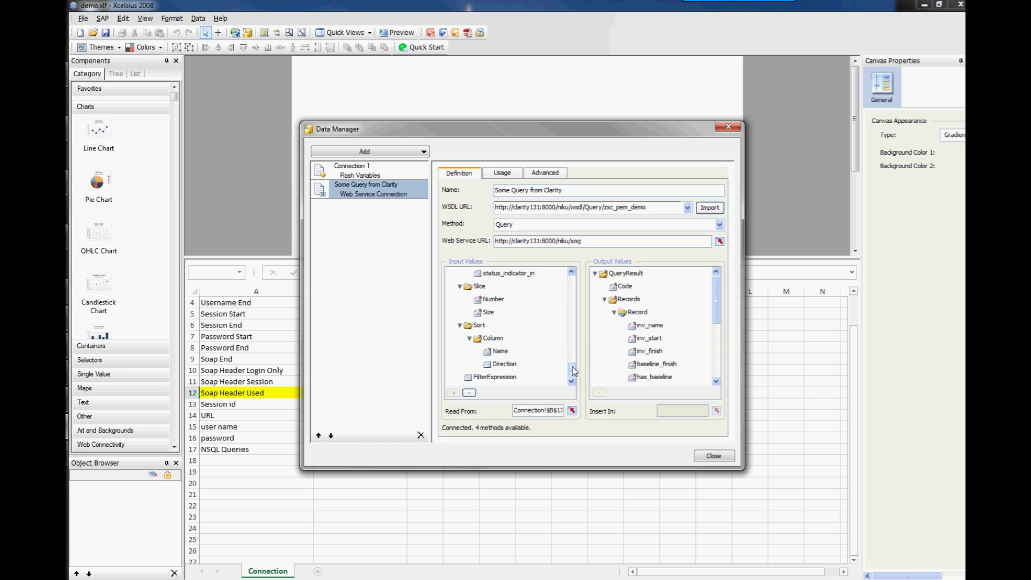
pyautogui.moveTo(573, 371); pyautogui.dragTo(572, 284)
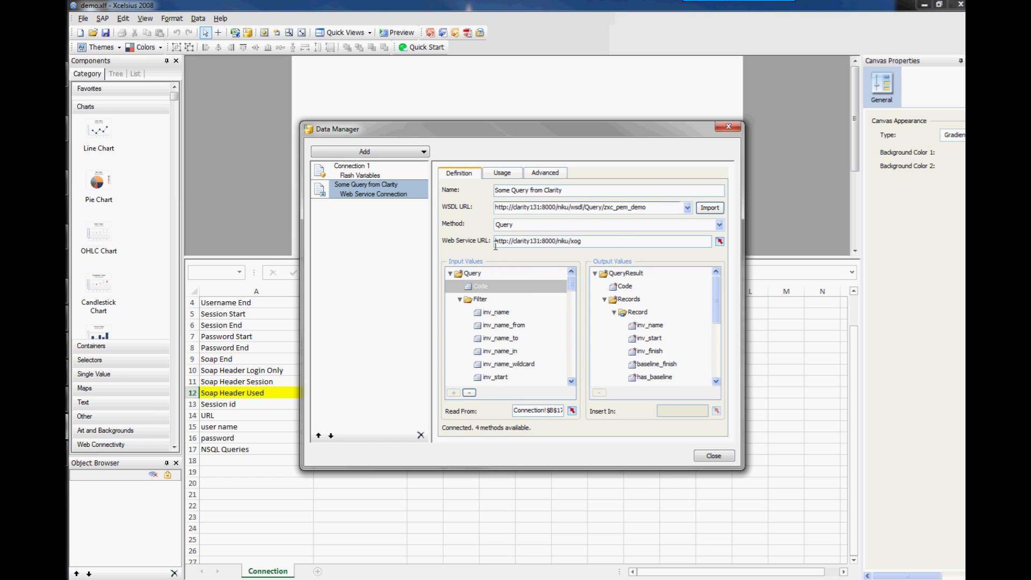
pyautogui.click(719, 241)
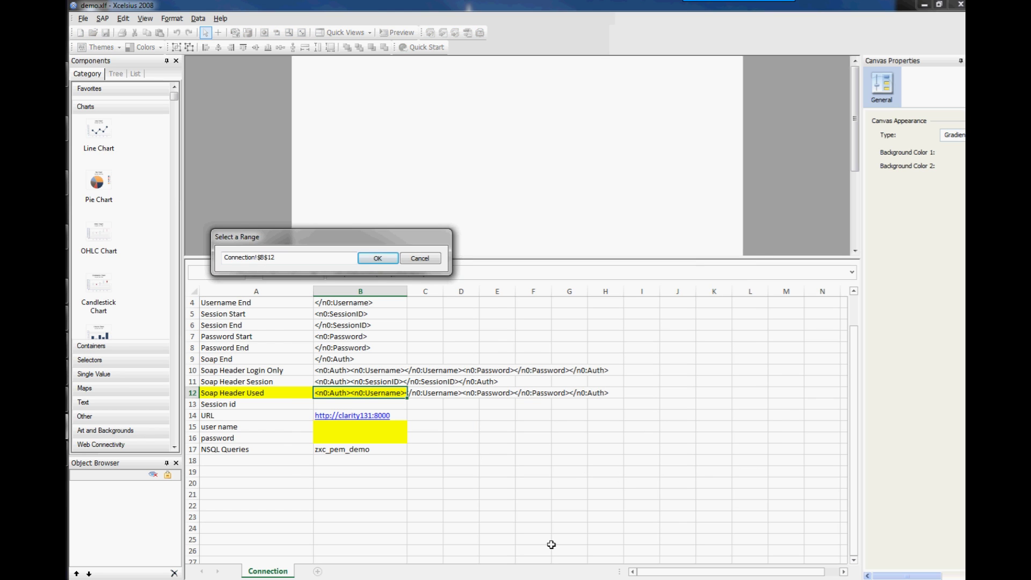
pyautogui.click(283, 413)
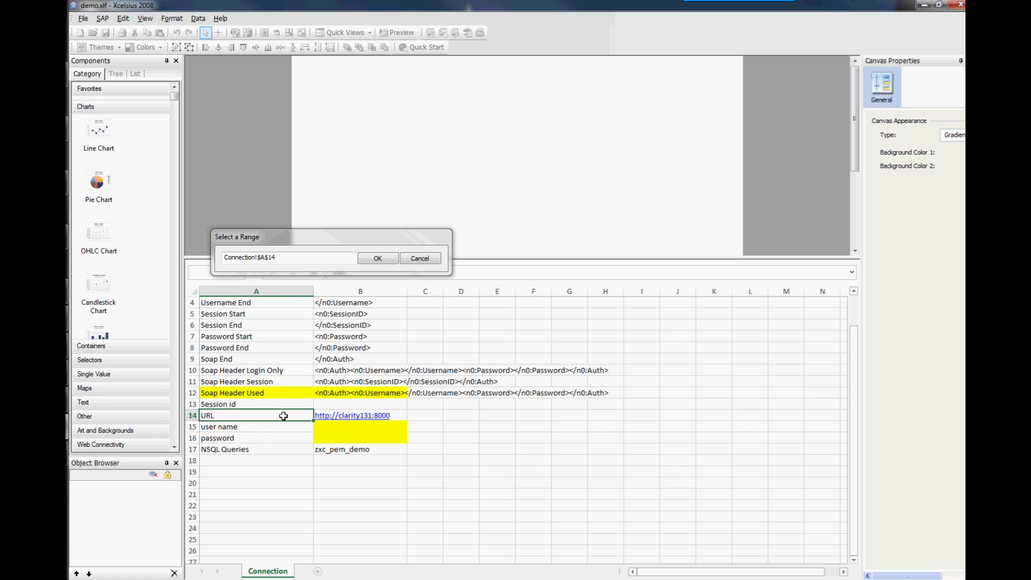
pyautogui.press('Right')
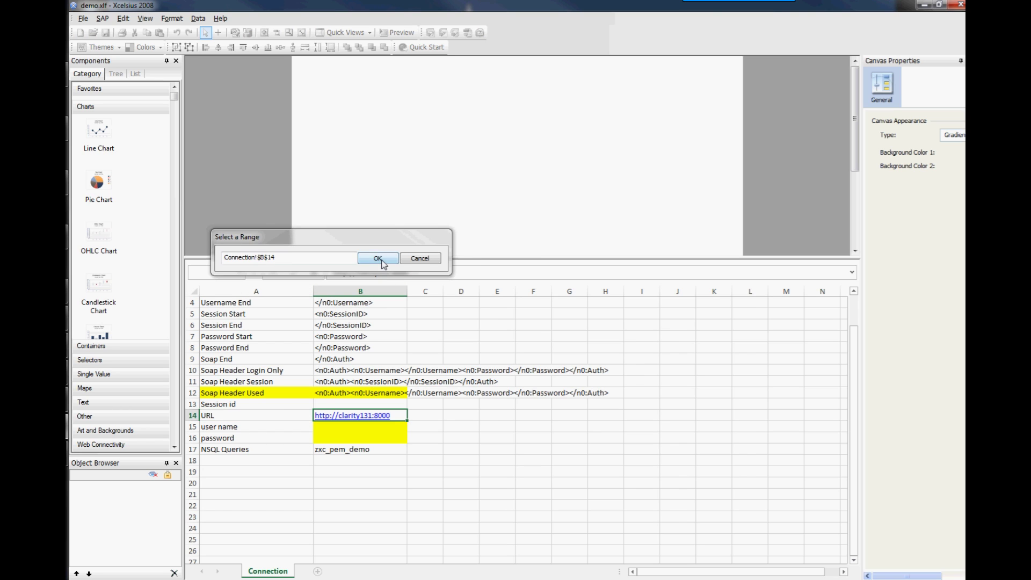
pyautogui.click(378, 258)
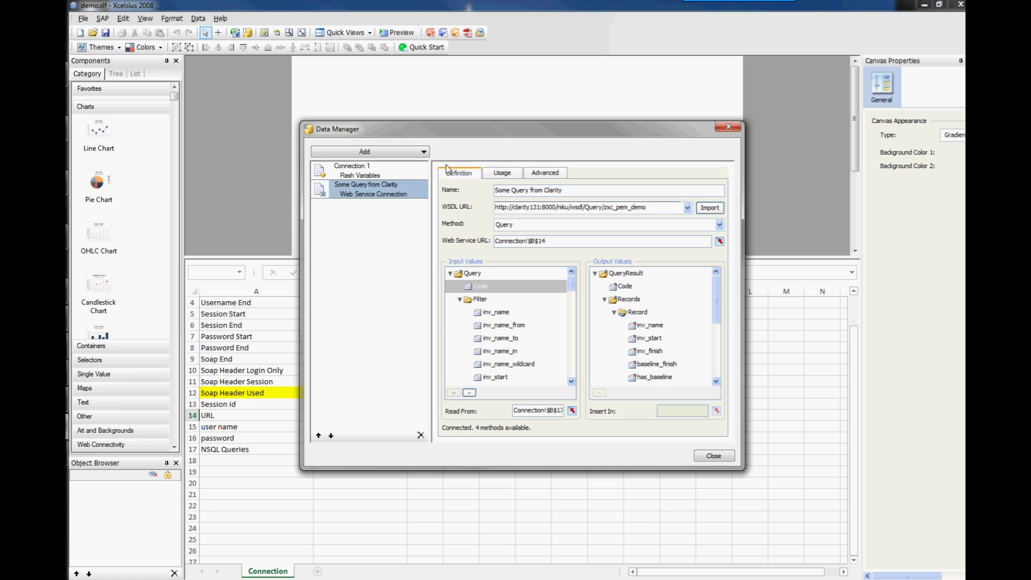
pyautogui.click(713, 456)
pyautogui.click(395, 34)
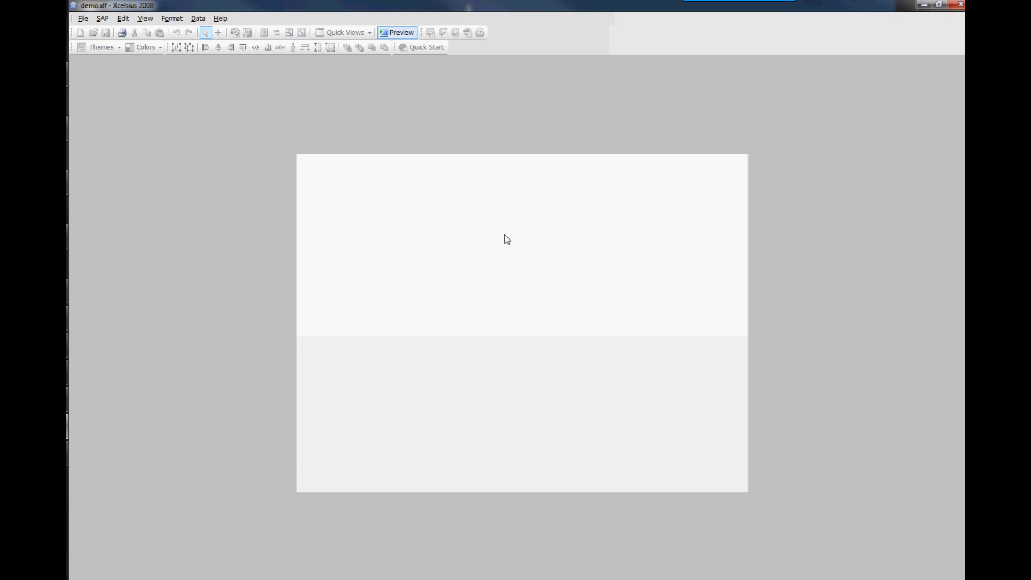
# Leave preview and place a Text Label on the canvas, widened both ways.
pyautogui.click(397, 33)
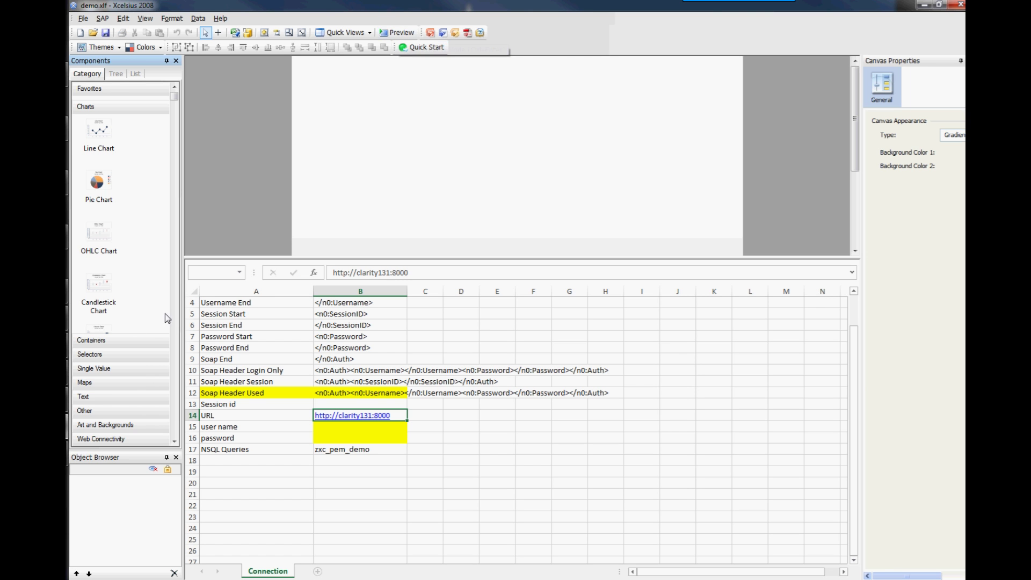
pyautogui.click(107, 397)
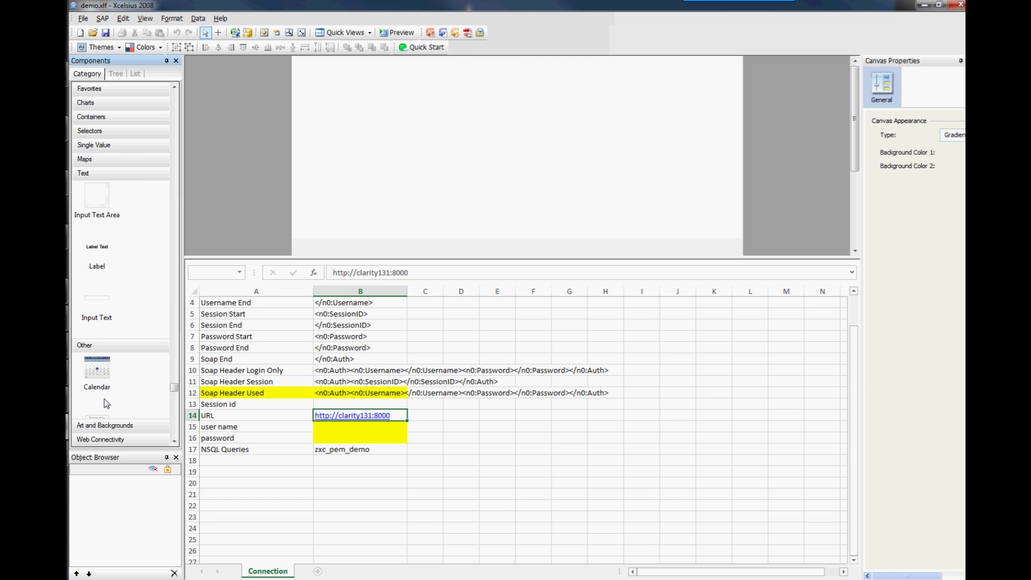
pyautogui.click(97, 268)
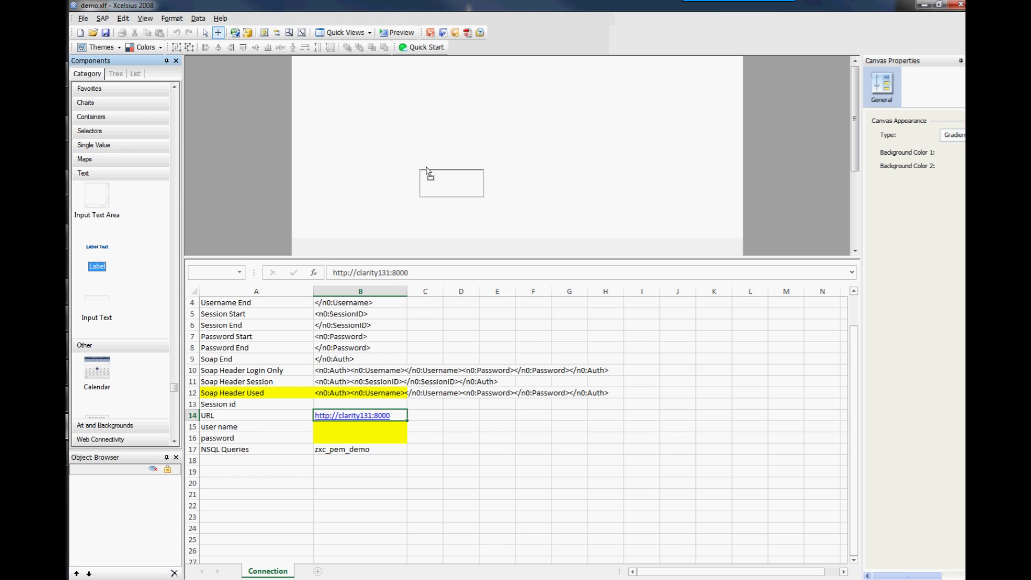
pyautogui.click(439, 134)
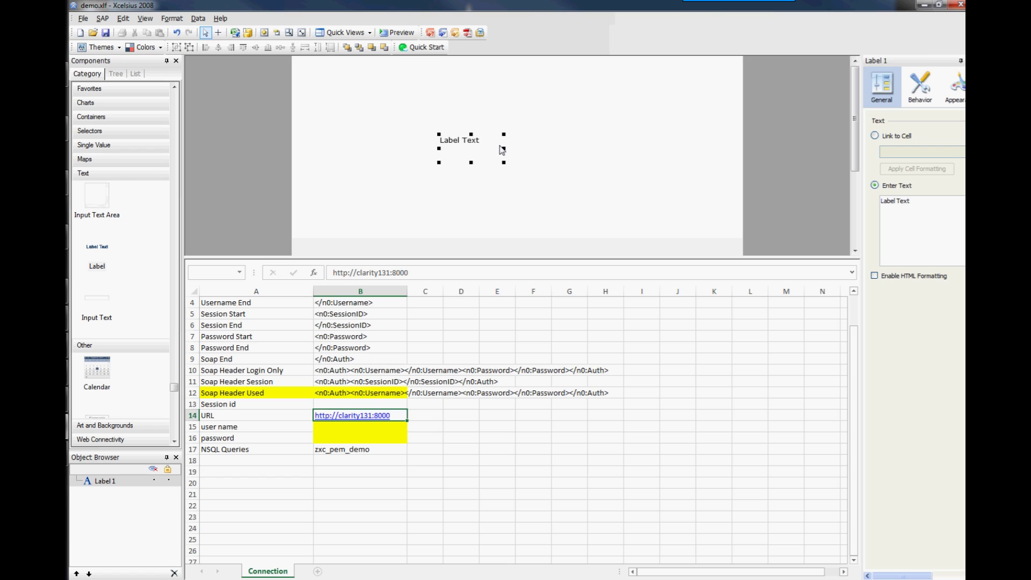
pyautogui.moveTo(502, 150); pyautogui.dragTo(693, 156)
pyautogui.moveTo(438, 156); pyautogui.dragTo(338, 157)
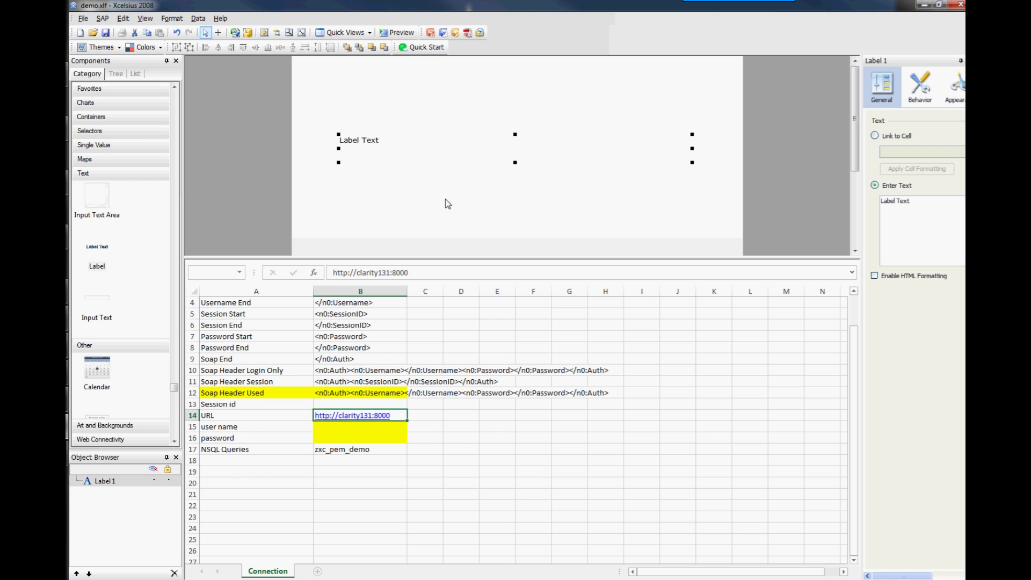
# Link the label's text to cell B12 and preview the dashboard.
pyautogui.click(875, 136)
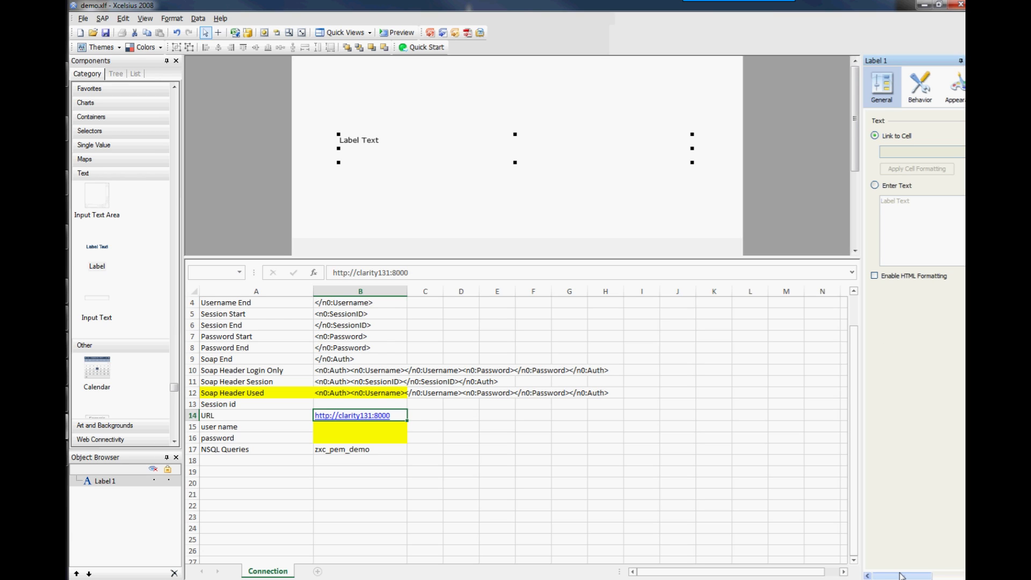
pyautogui.moveTo(901, 575); pyautogui.dragTo(935, 575)
pyautogui.click(949, 152)
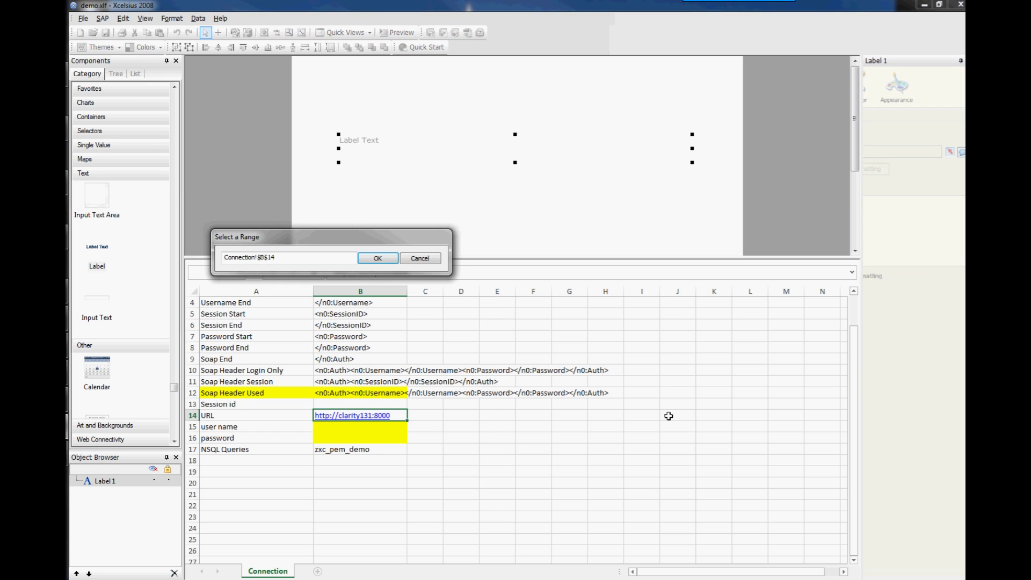
pyautogui.click(344, 394)
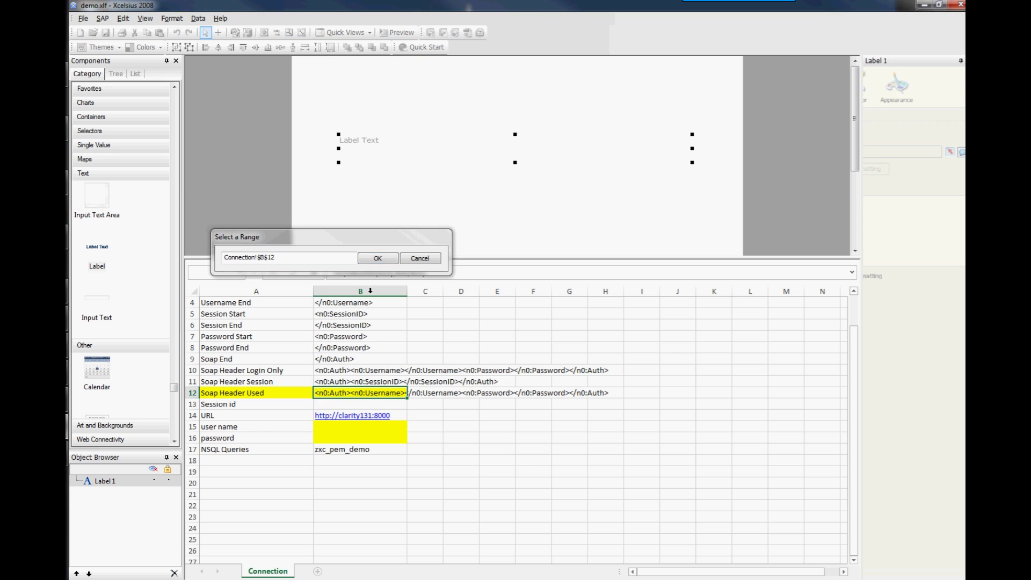
pyautogui.click(384, 262)
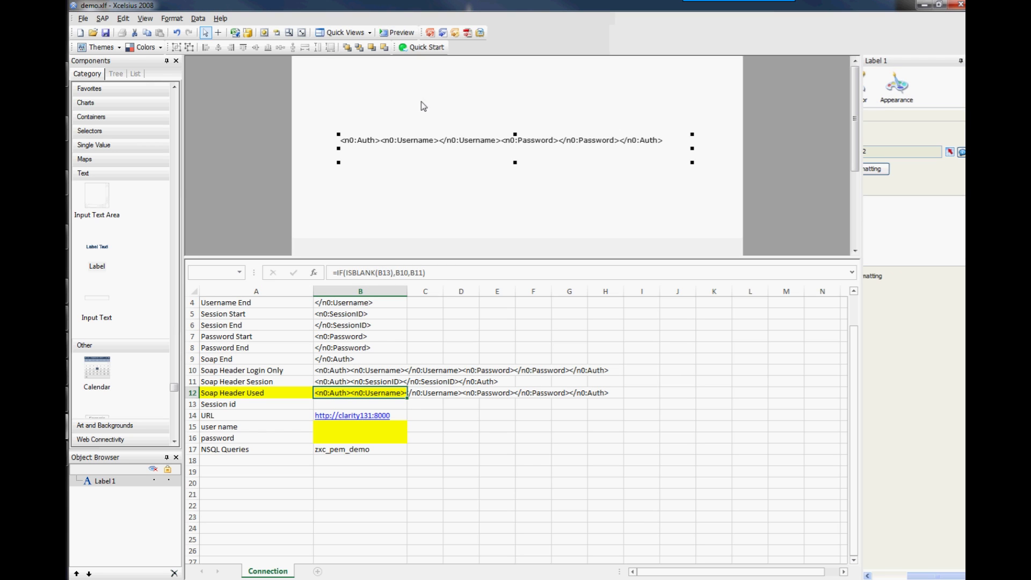
pyautogui.click(398, 34)
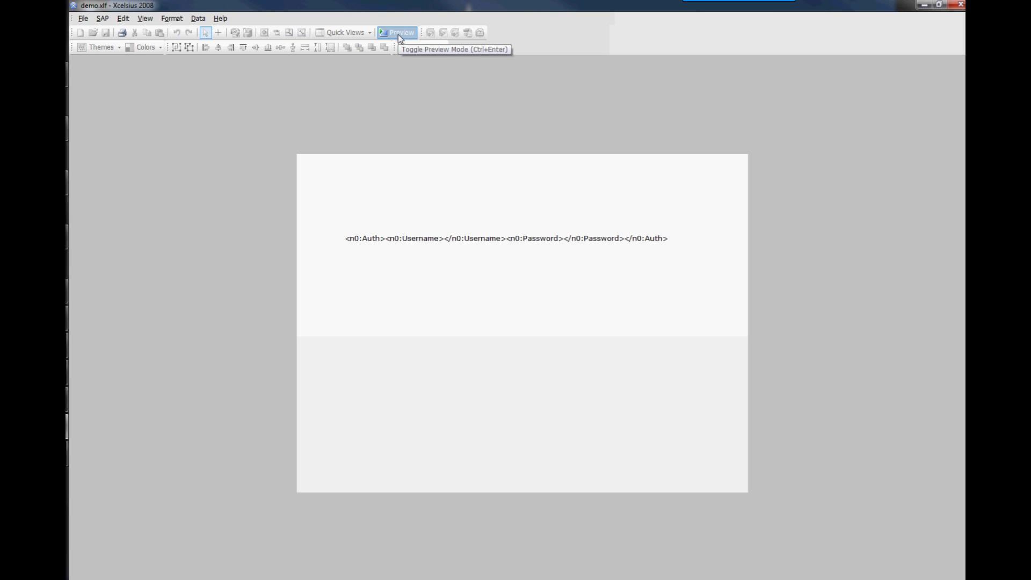
# Enter the user name in B15 and the password in B16, preview, then check B12's formula.
pyautogui.click(398, 34)
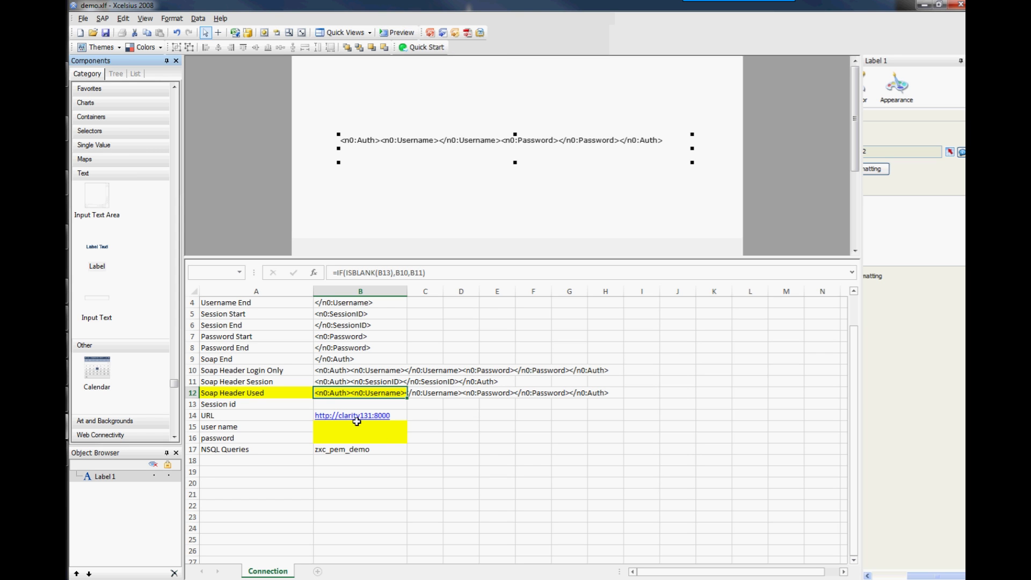
pyautogui.click(354, 425)
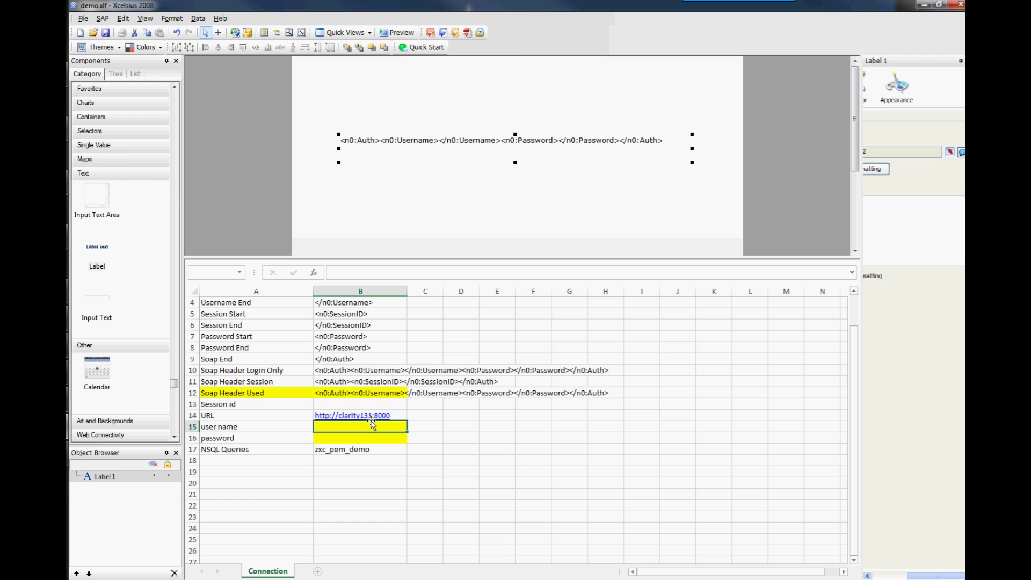
pyautogui.write('pa')
pyautogui.press('Tab')
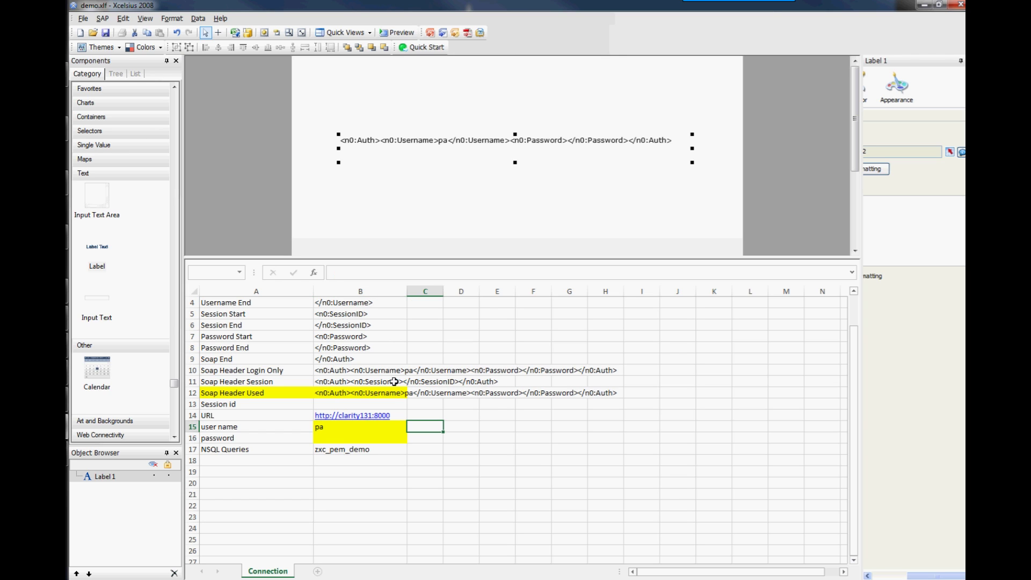
pyautogui.click(323, 438)
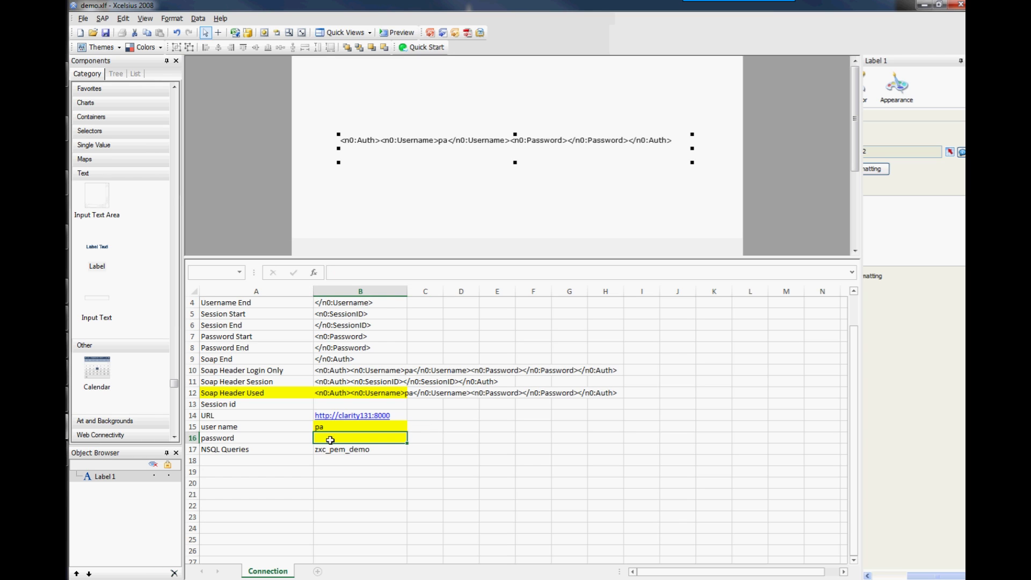
pyautogui.write('qwerty')
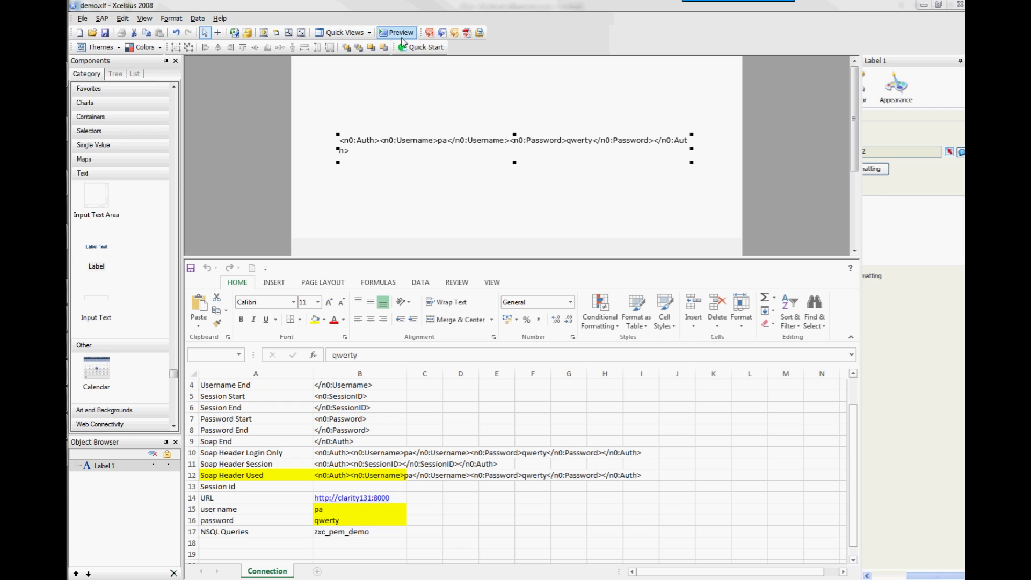
pyautogui.click(402, 36)
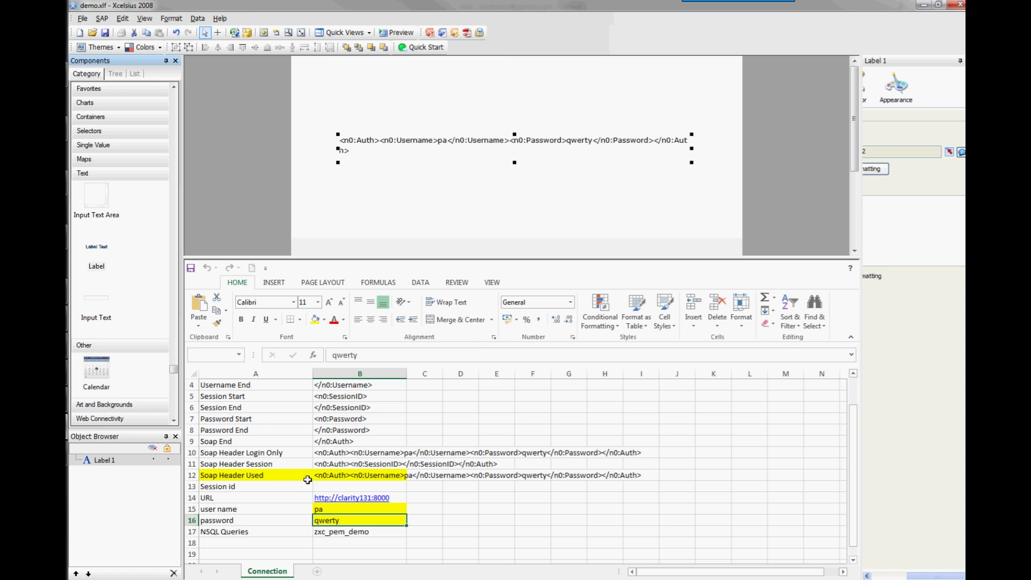
pyautogui.click(329, 473)
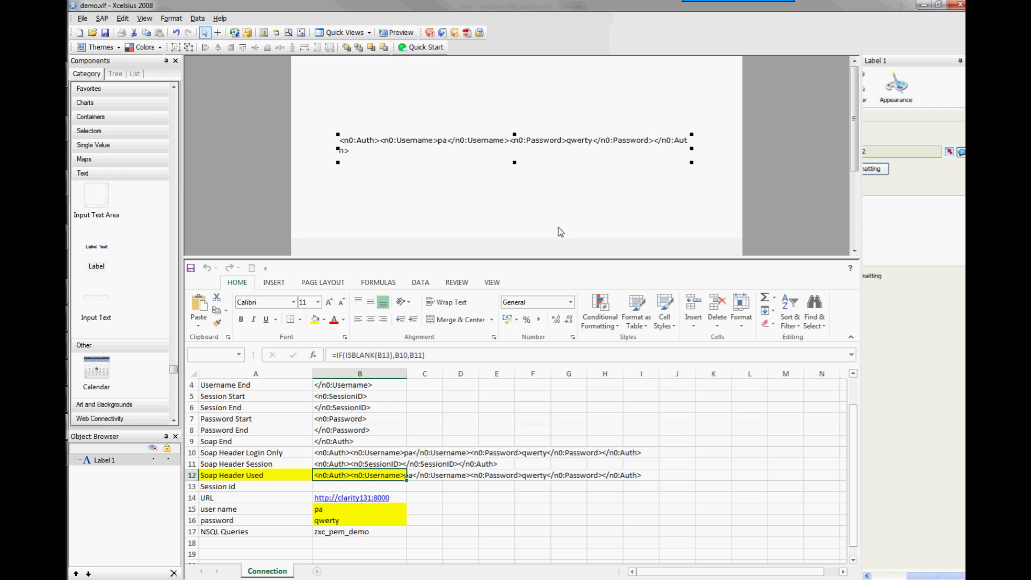
# Export the dashboard via File > Export > Flash (SWF) as demo2.swf.
pyautogui.click(84, 20)
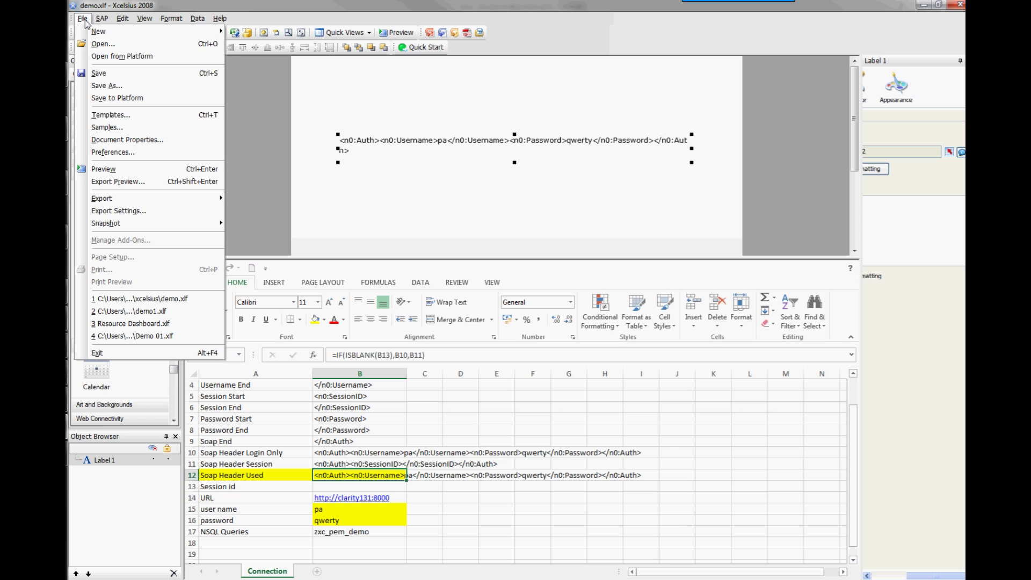
pyautogui.moveTo(128, 197)
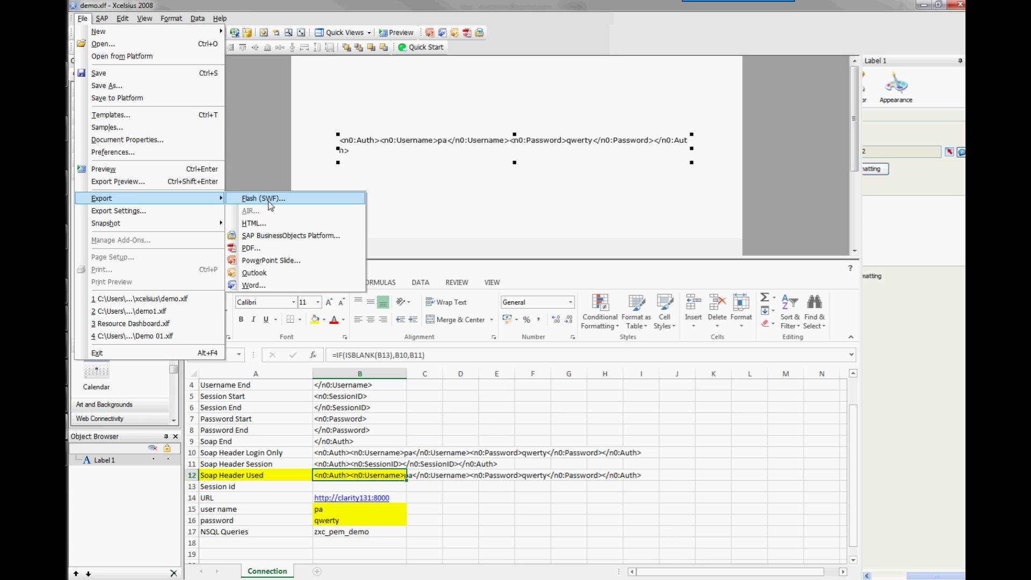
pyautogui.click(297, 200)
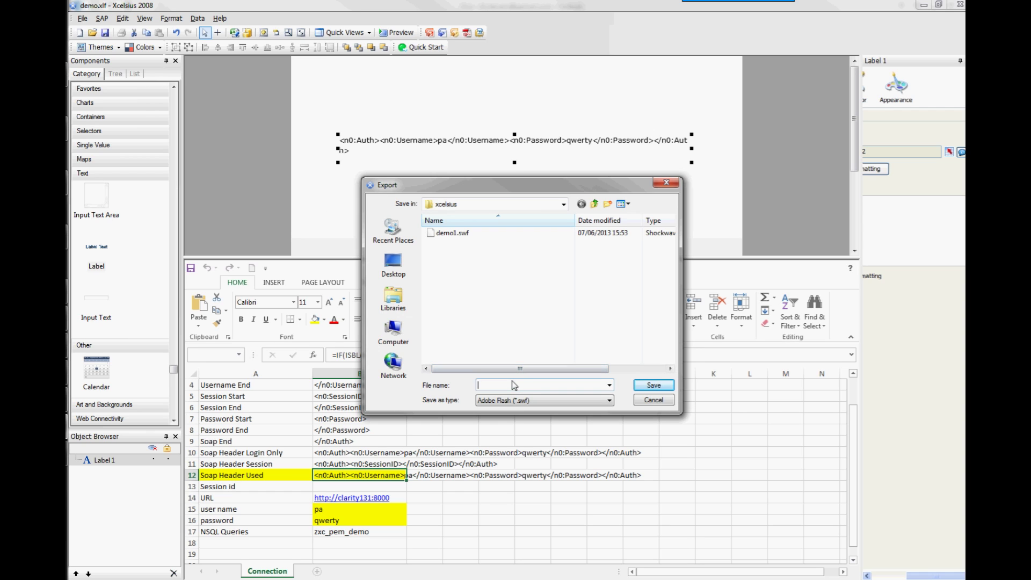
pyautogui.write('demo')
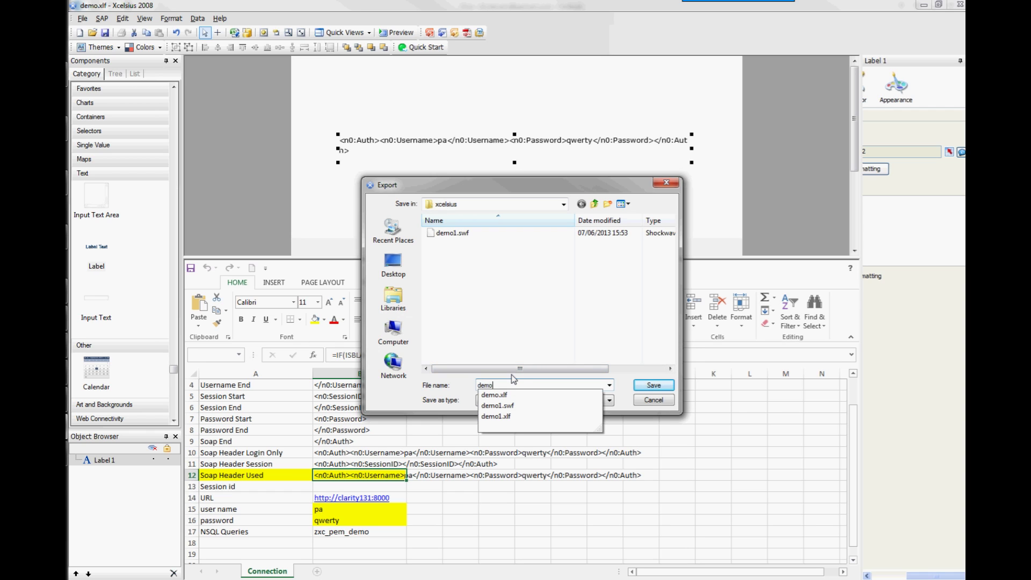
pyautogui.write('2')
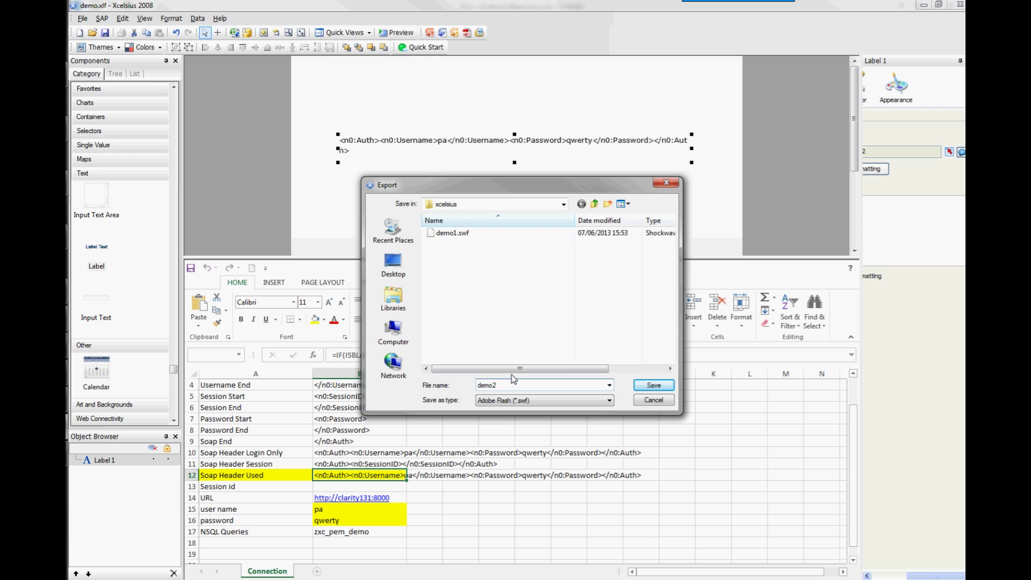
pyautogui.click(652, 386)
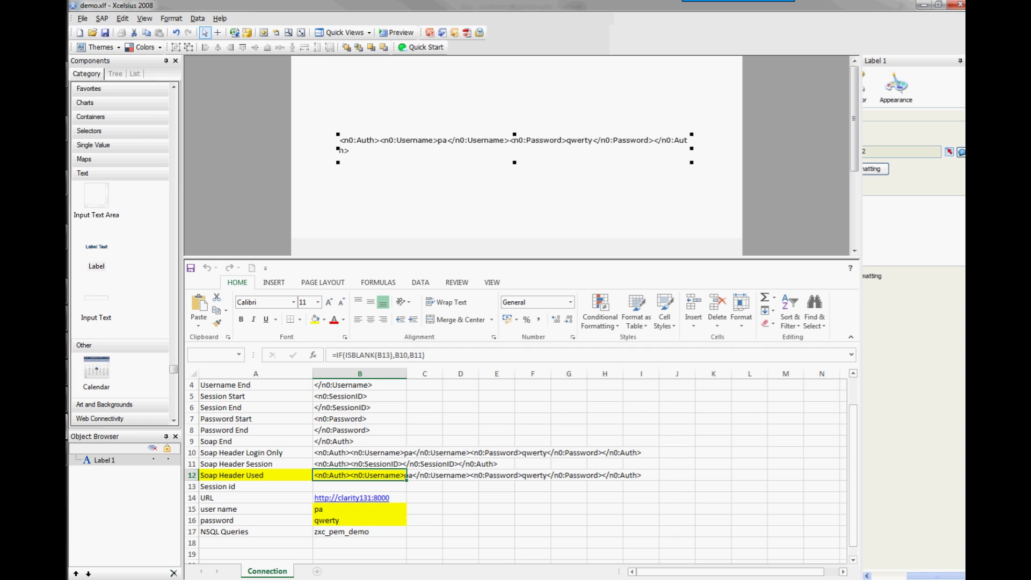
# Open the Demo portlet from Administration > Portlets and review its parameters.
pyautogui.hotkey('alt', 'Tab')
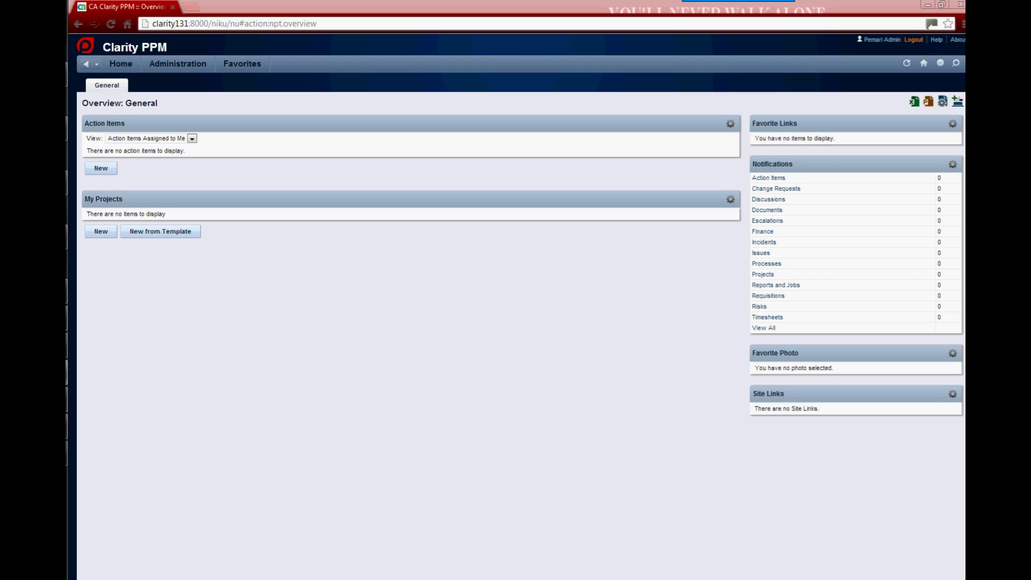
pyautogui.click(175, 65)
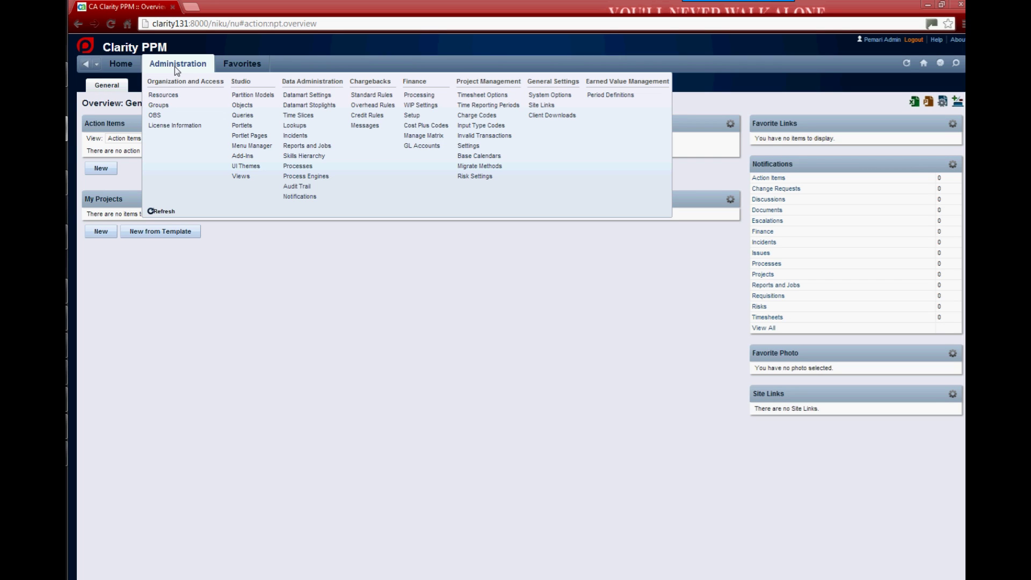
pyautogui.click(244, 126)
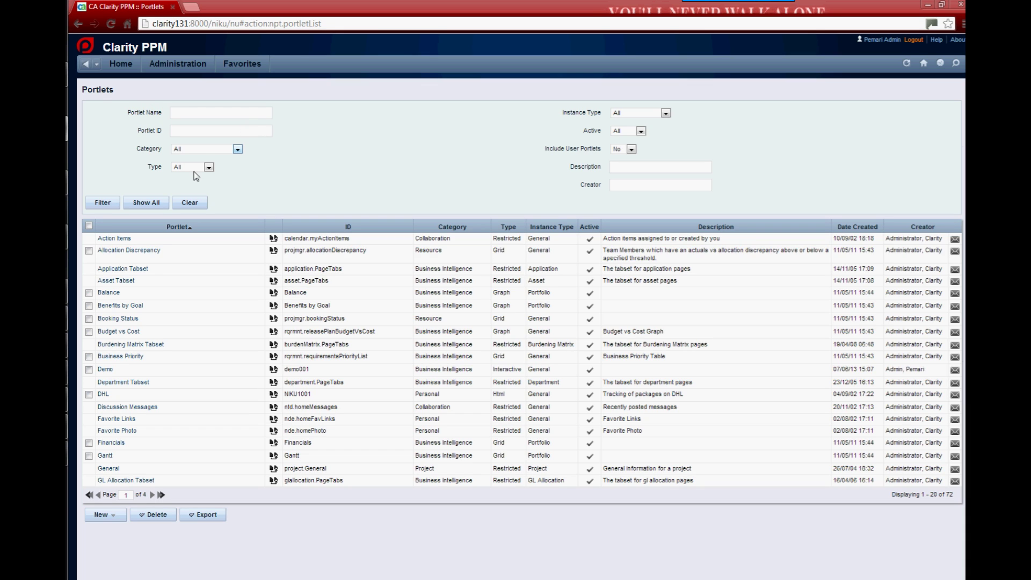
pyautogui.click(105, 370)
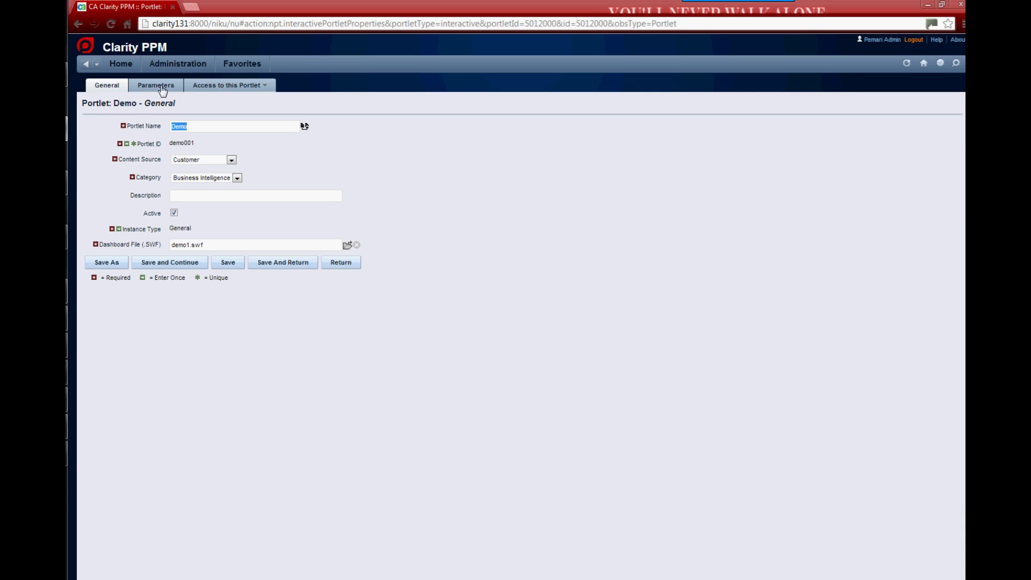
pyautogui.click(161, 88)
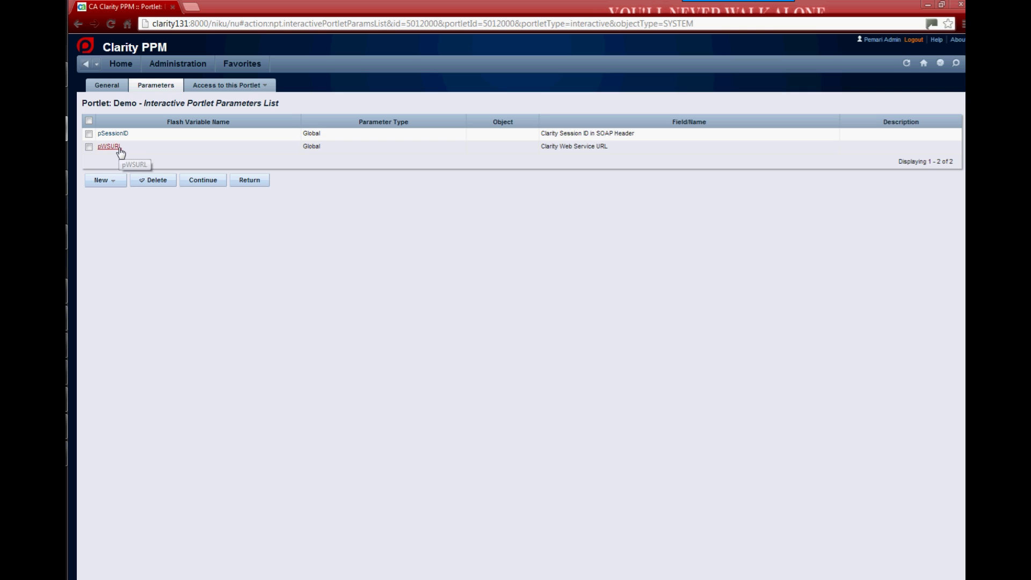
pyautogui.click(106, 86)
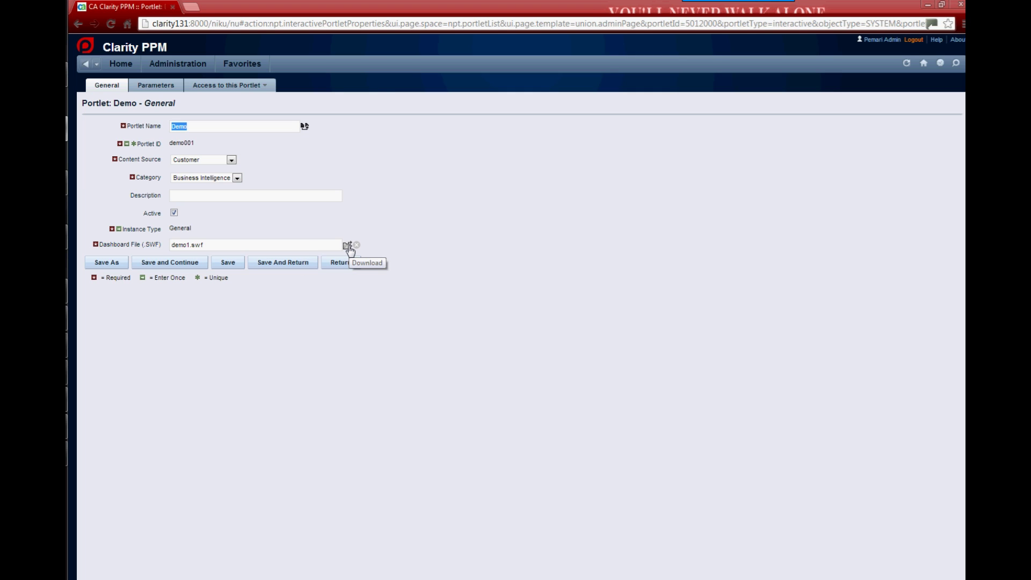
# Replace demo1.swf with demo2.swf from the xcelsius folder and save the portlet.
pyautogui.click(356, 245)
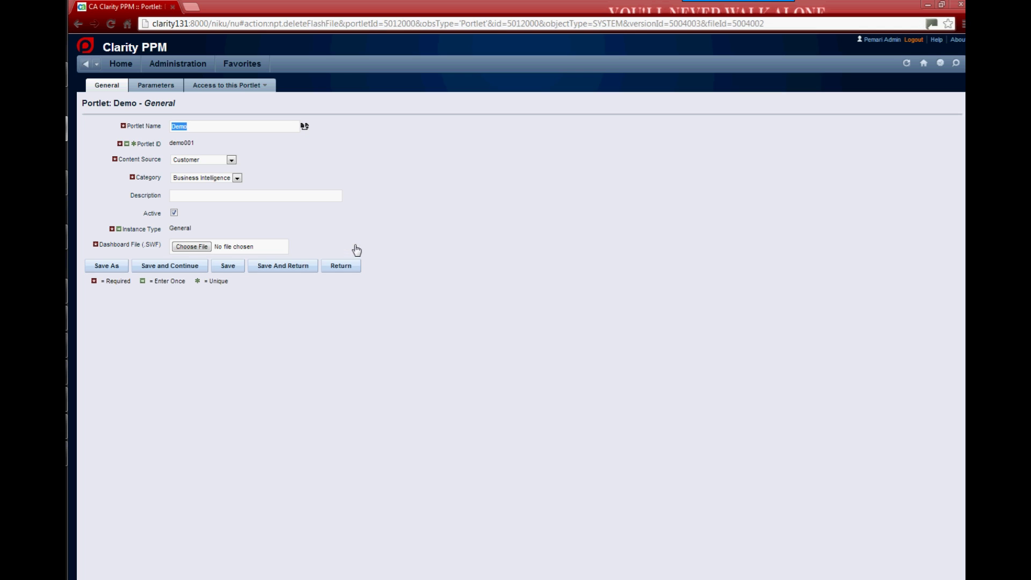
pyautogui.click(198, 248)
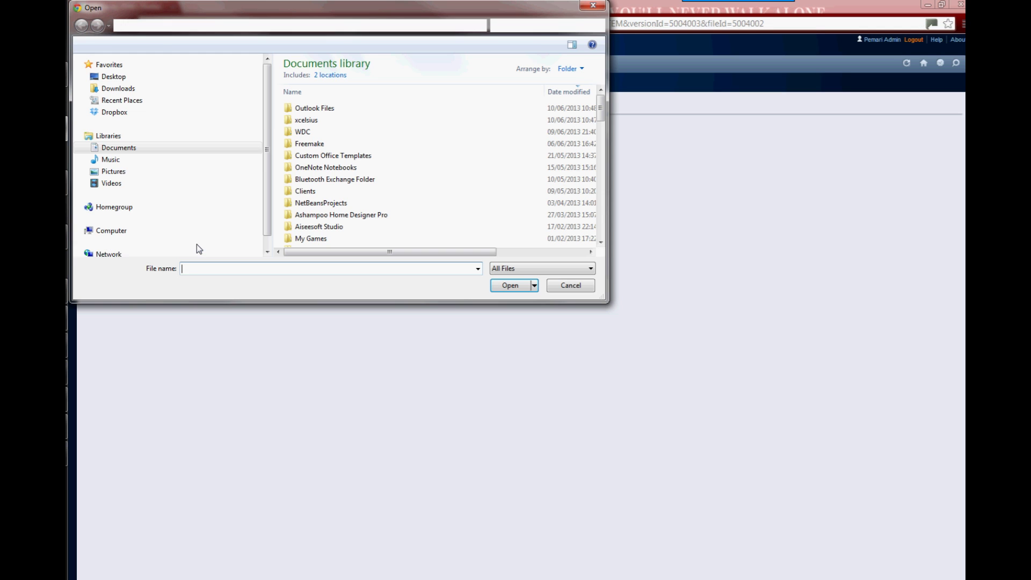
pyautogui.doubleClick(307, 119)
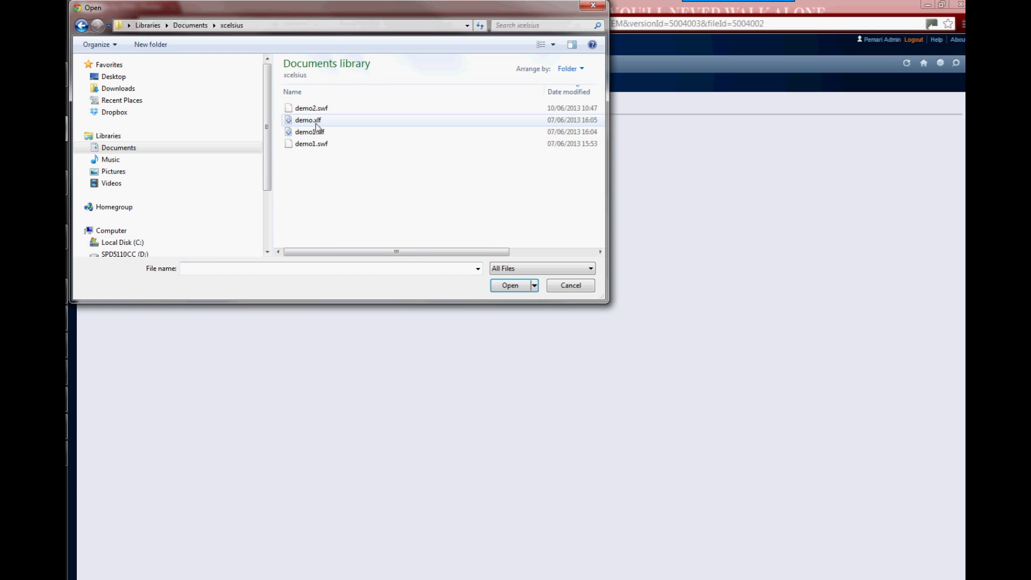
pyautogui.doubleClick(311, 108)
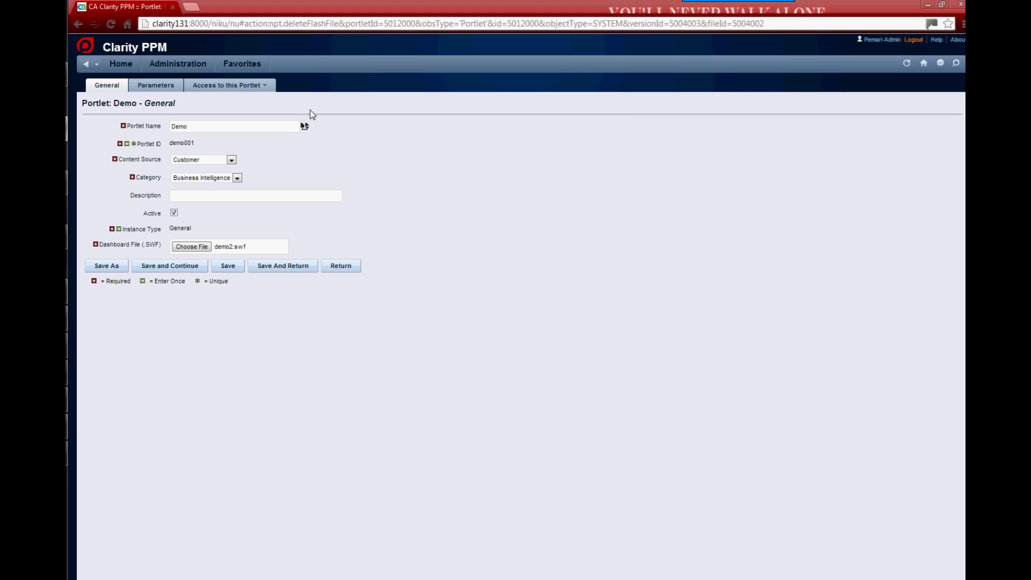
pyautogui.click(229, 266)
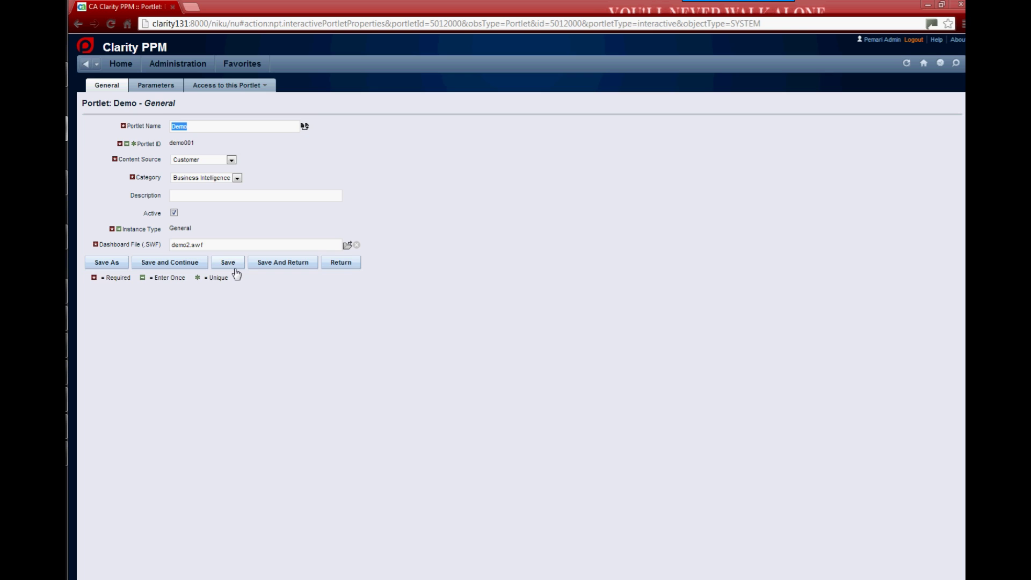
# Go to Home > Overview and open the page's content settings.
pyautogui.click(120, 66)
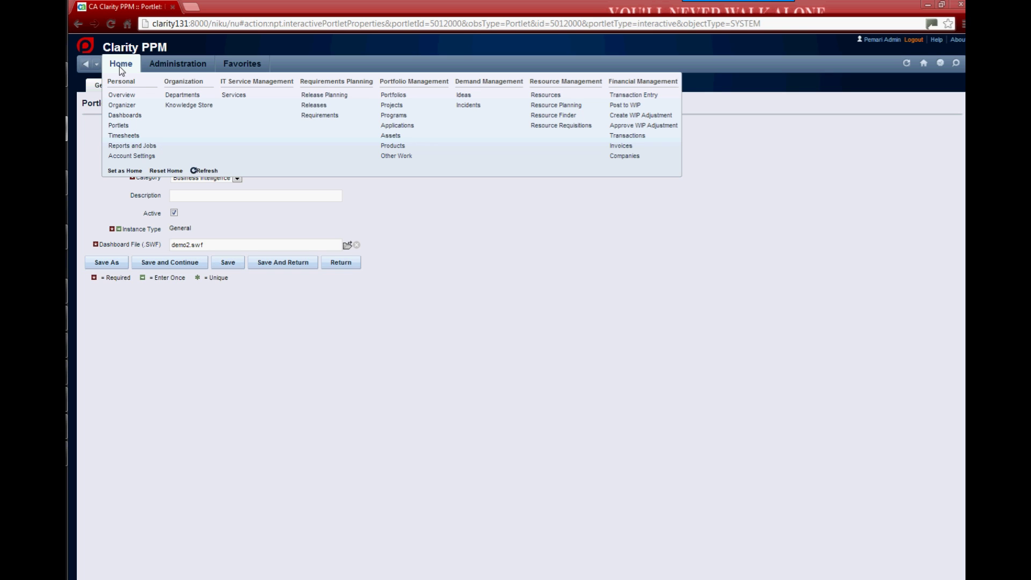
pyautogui.click(121, 96)
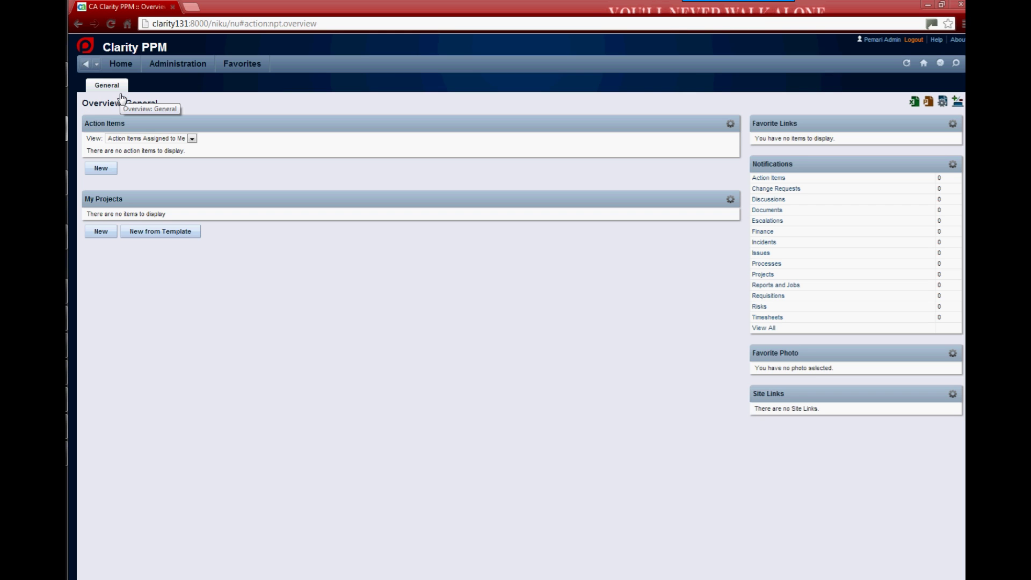
pyautogui.click(941, 102)
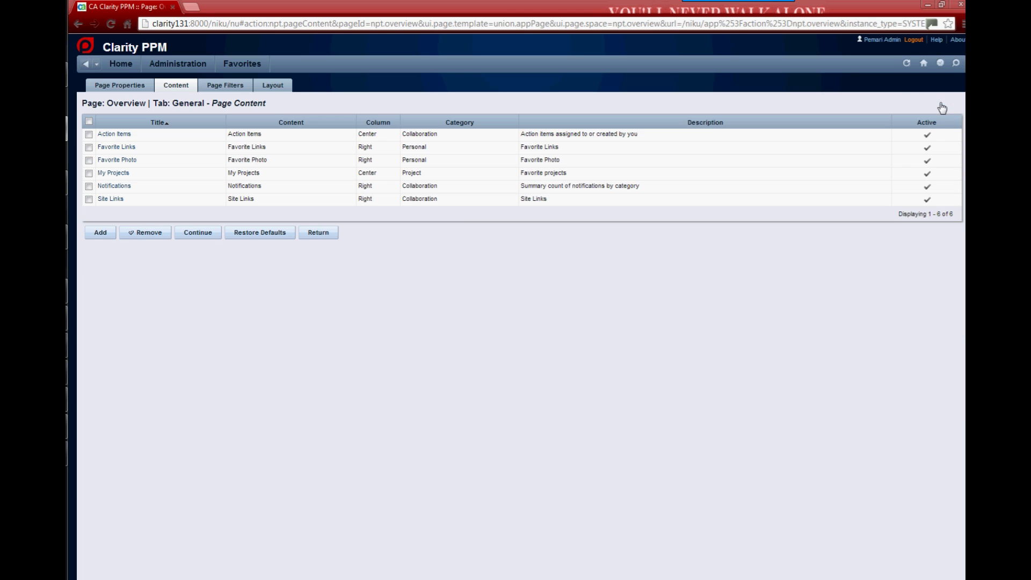
# Filter portlets by title 'dem', add the Demo portlet, and return to Overview.
pyautogui.click(100, 233)
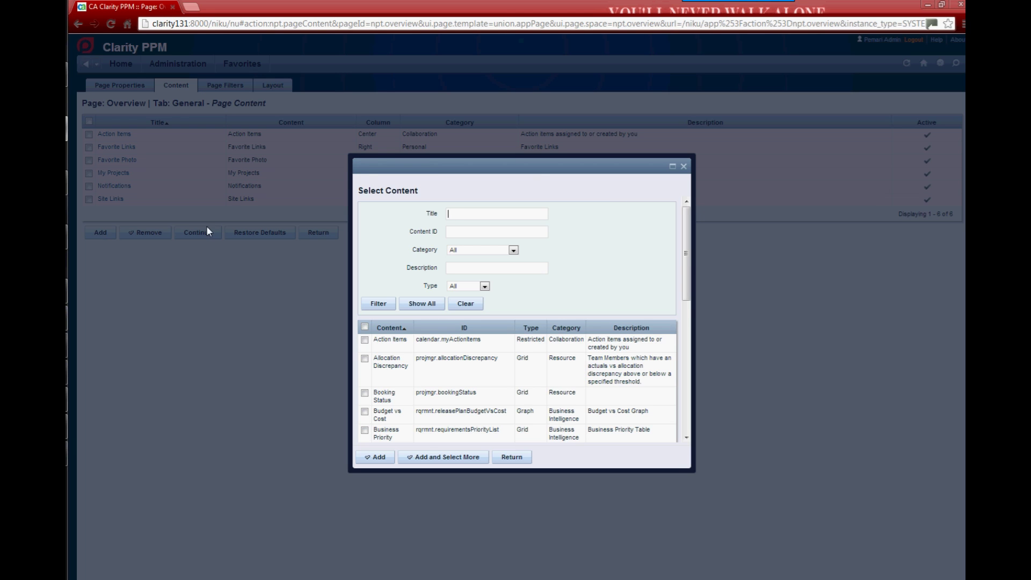
pyautogui.write('dem')
pyautogui.press('Return')
pyautogui.click(364, 340)
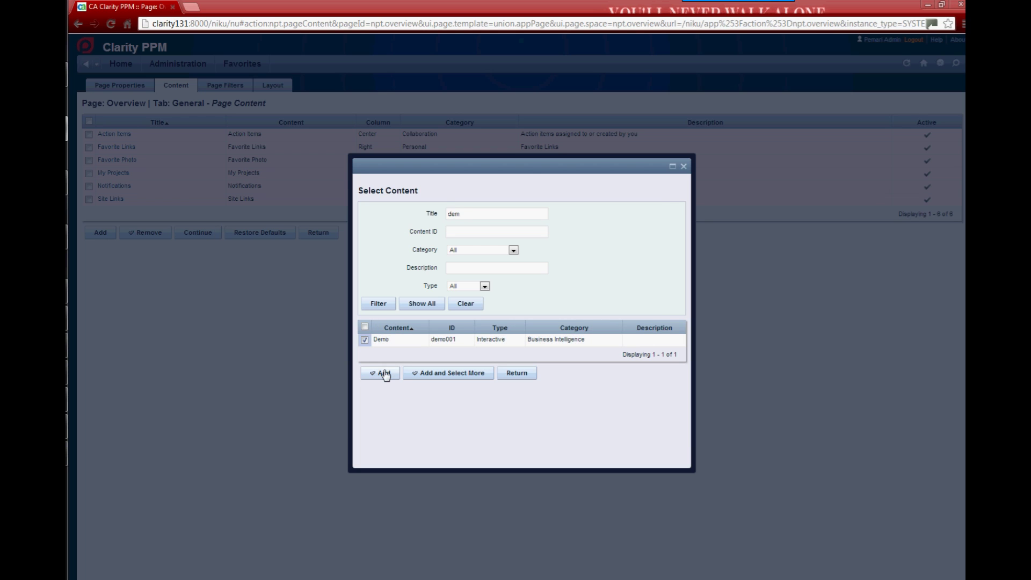
pyautogui.click(382, 373)
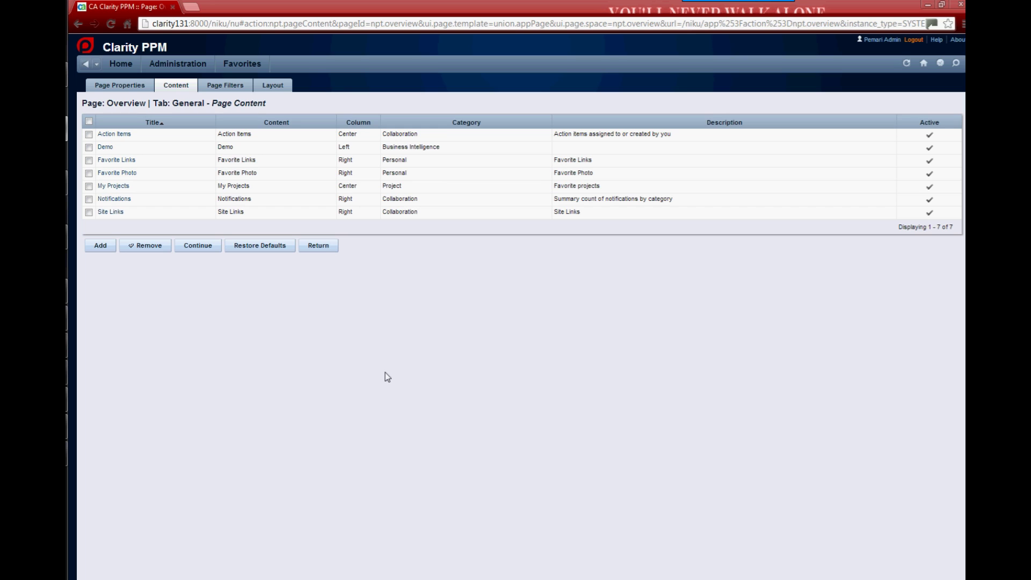
pyautogui.click(318, 247)
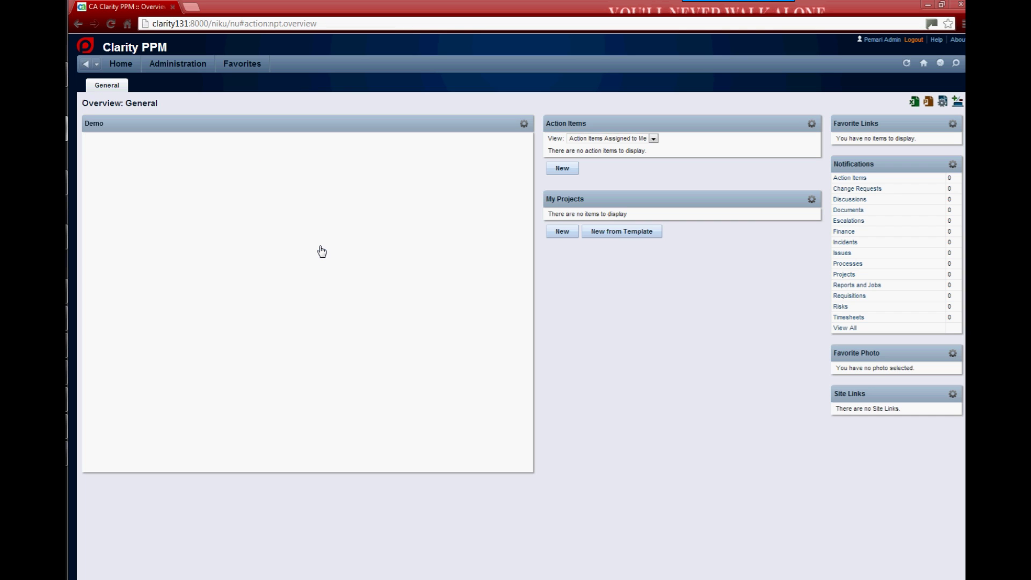